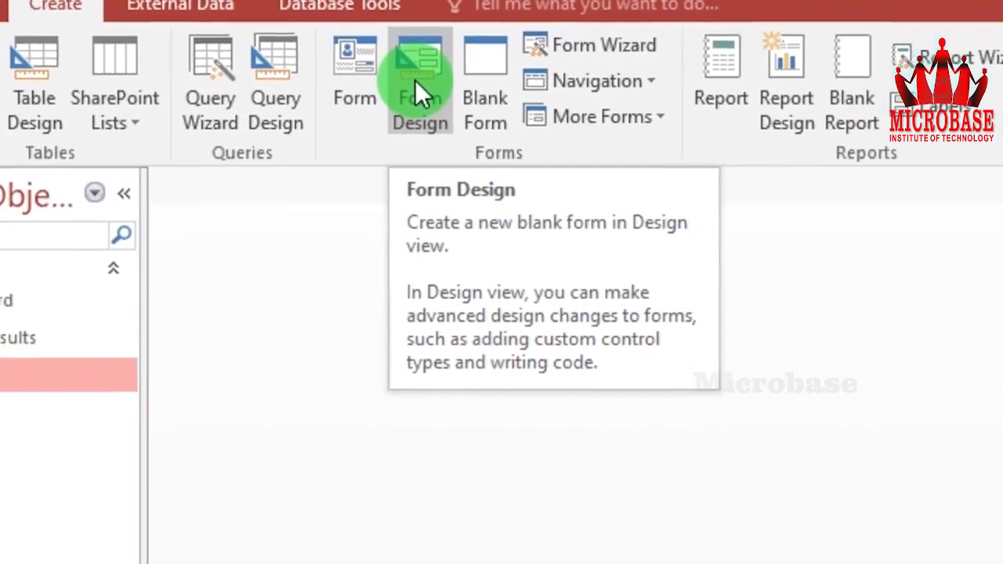
Open the Students Record table and examine the borrowed-book rows nested under the fourth and second students.
left_click(417, 81)
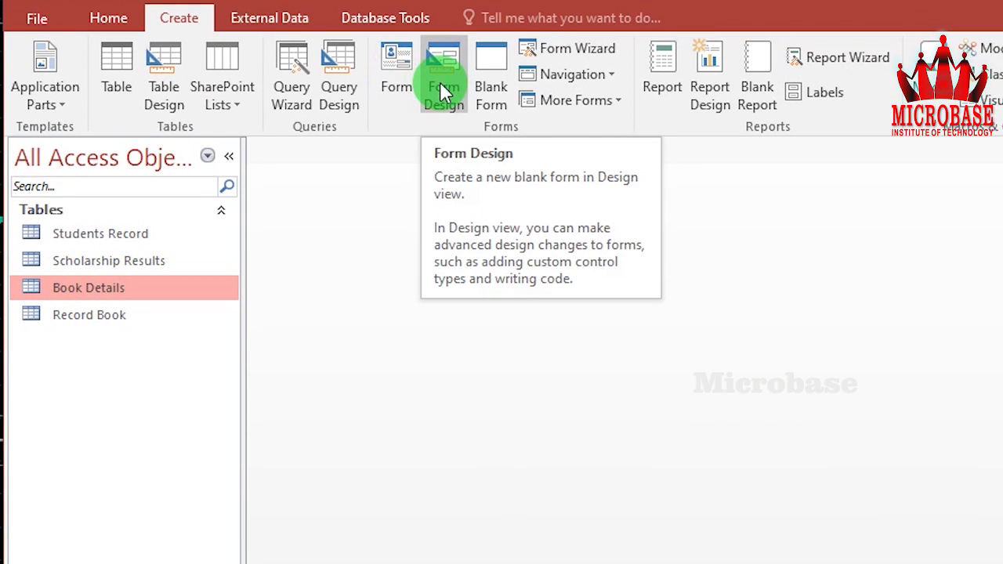
left_click(116, 235)
double_click(116, 235)
left_click(276, 265)
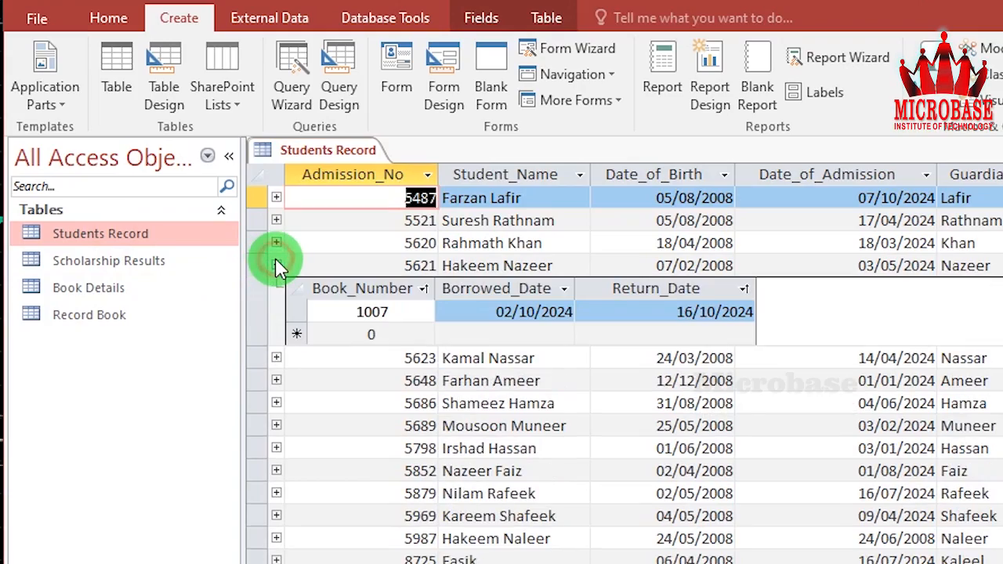
left_click(276, 220)
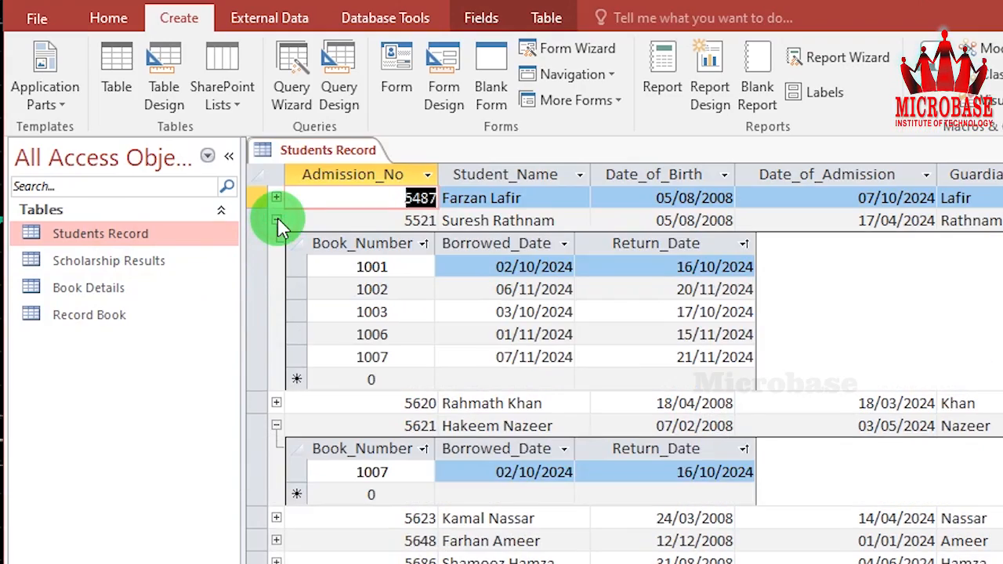
left_click(276, 220)
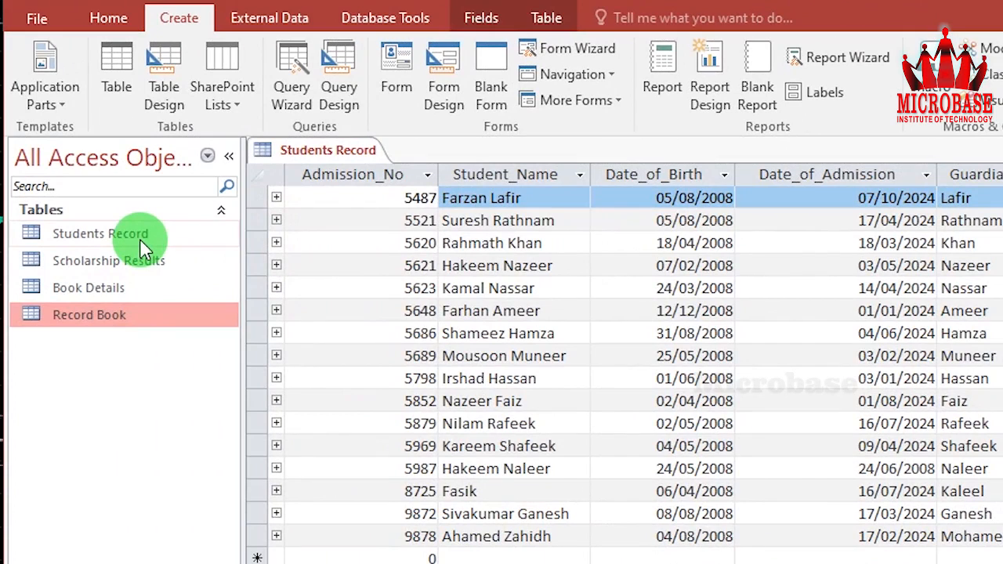
Create a single-record form based on the Students Record table.
left_click(140, 240)
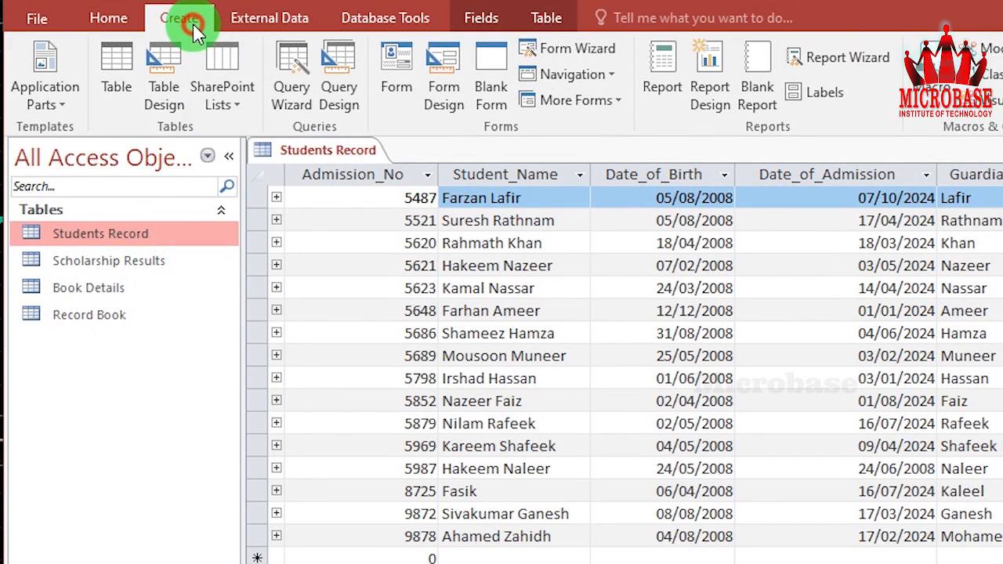
left_click(392, 66)
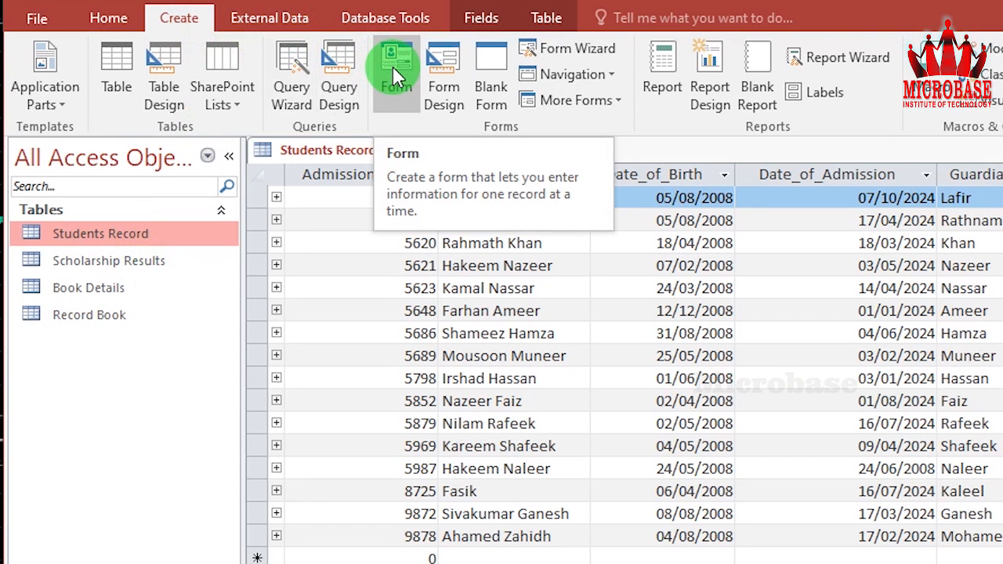
left_click(392, 66)
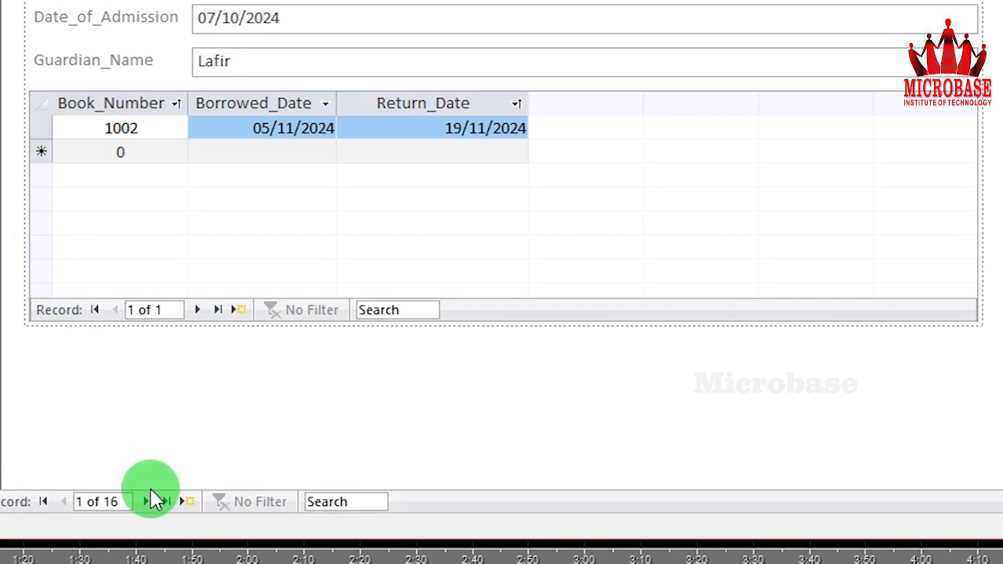
Go to the form's second record and compare it with the same student's details and nested loans in the Students Record table.
left_click(149, 502)
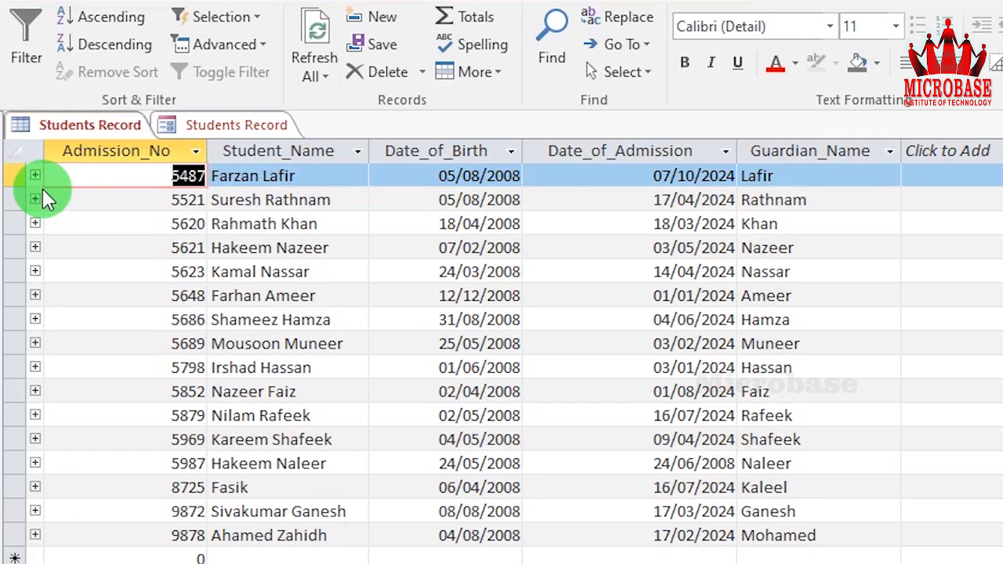
left_click(35, 176)
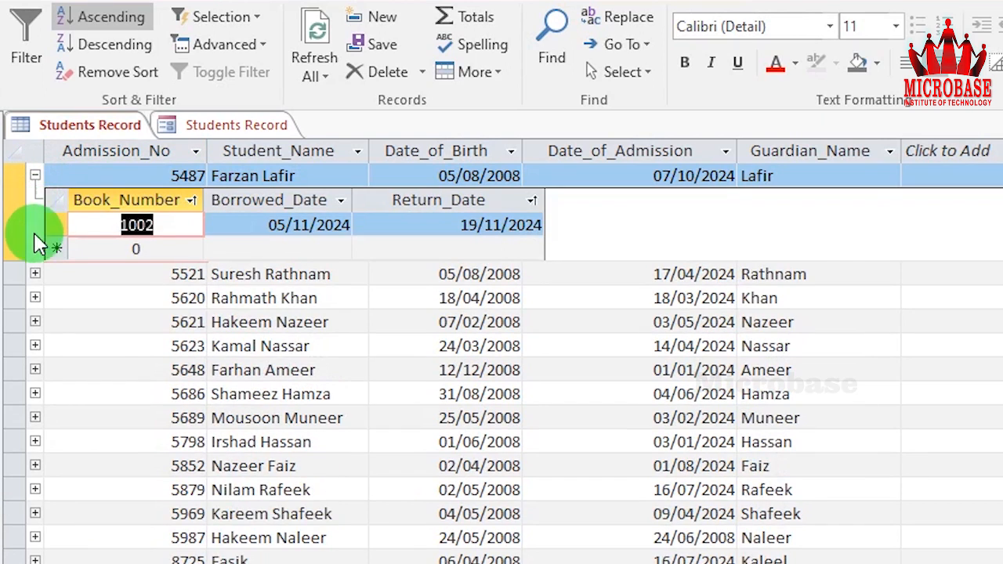
left_click(35, 275)
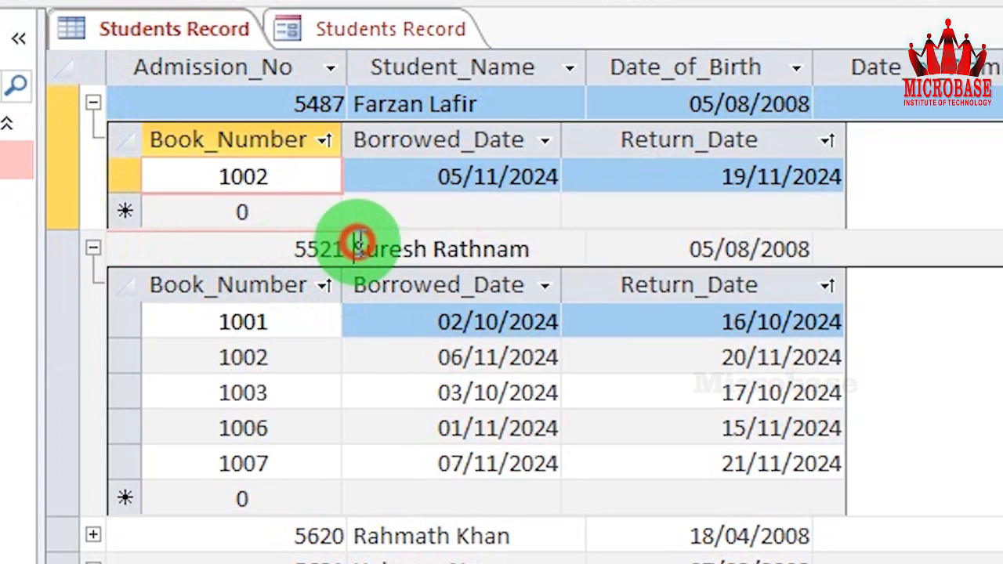
left_click_drag(205, 274, 345, 276)
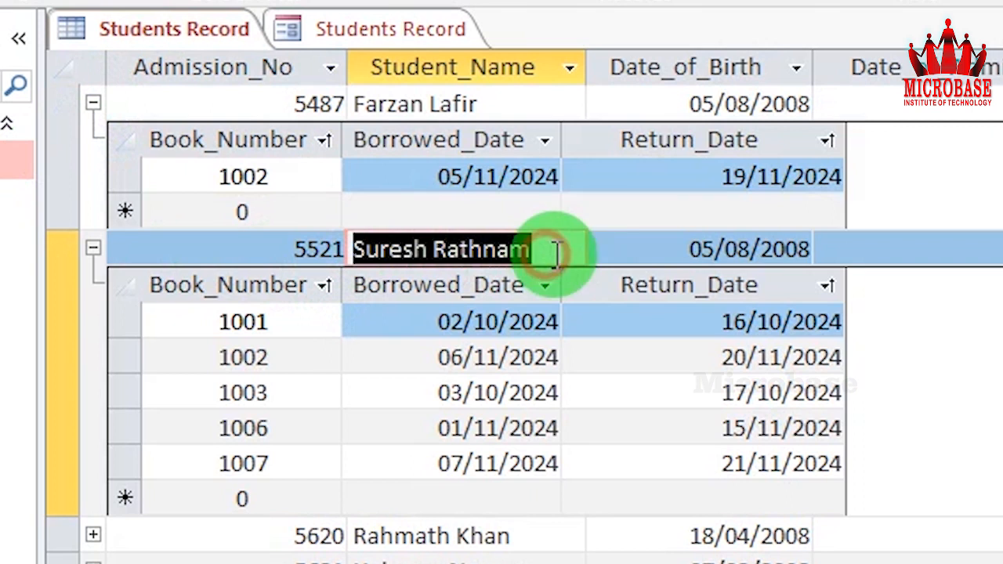
left_click_drag(683, 247, 843, 275)
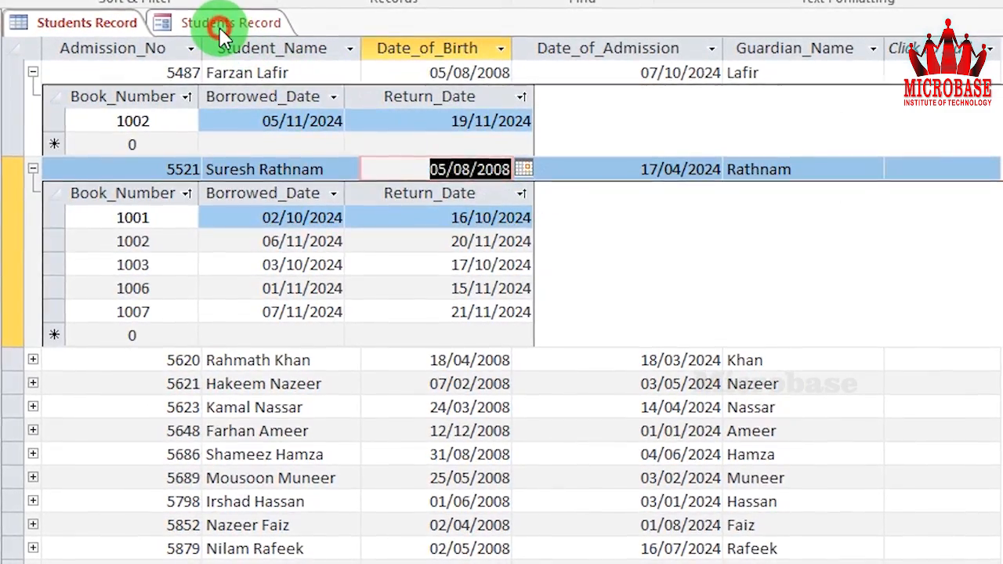
left_click(222, 36)
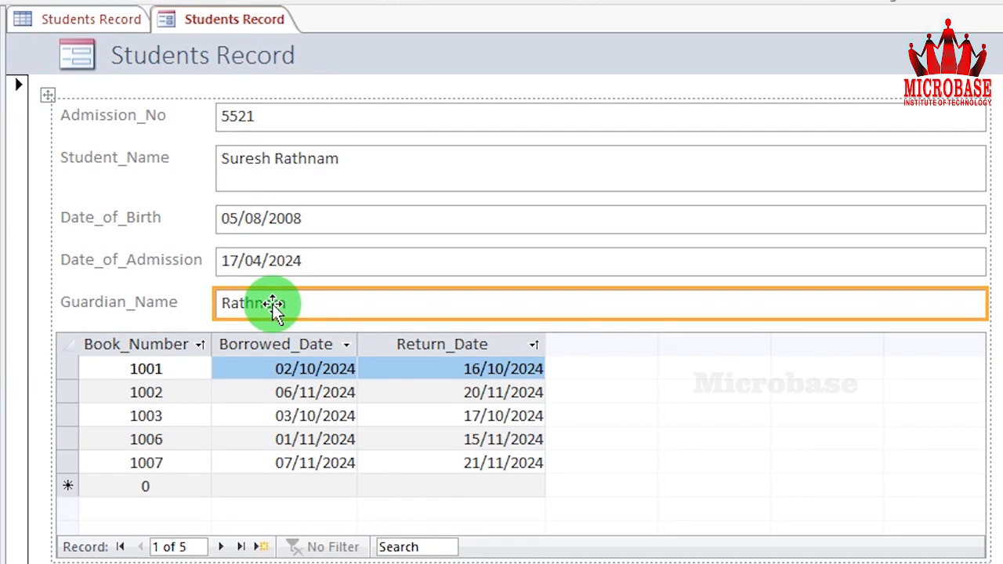
Select the rows for books 1001, 1002 and 1003 in the form's subform to examine the second student's loans.
left_click(70, 368)
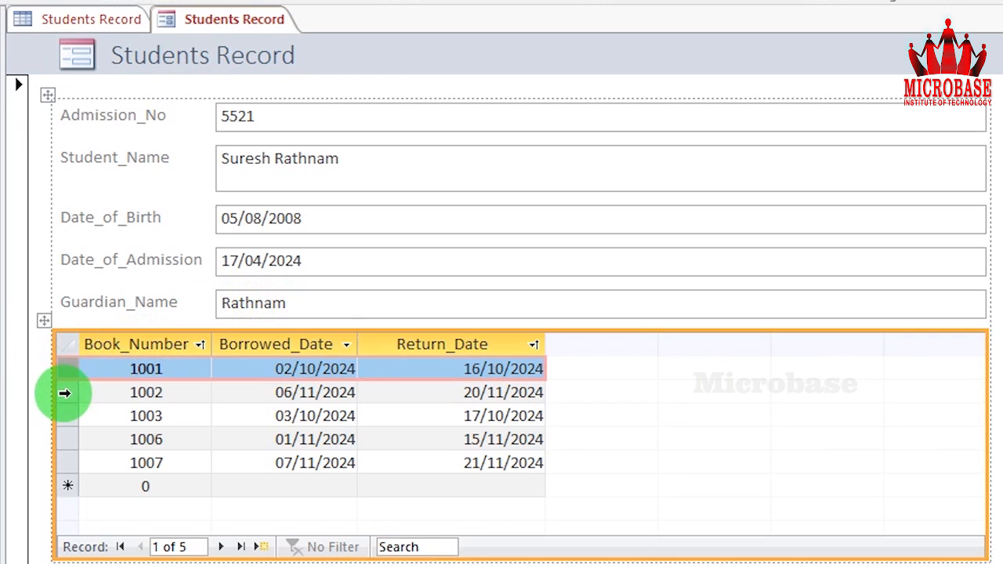
left_click(64, 392)
left_click(64, 418)
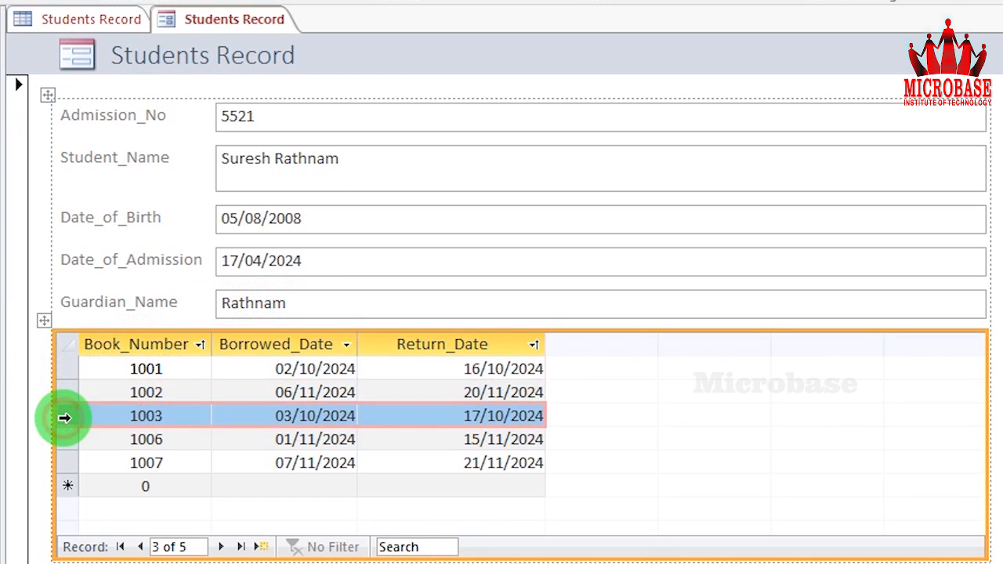
left_click(72, 370)
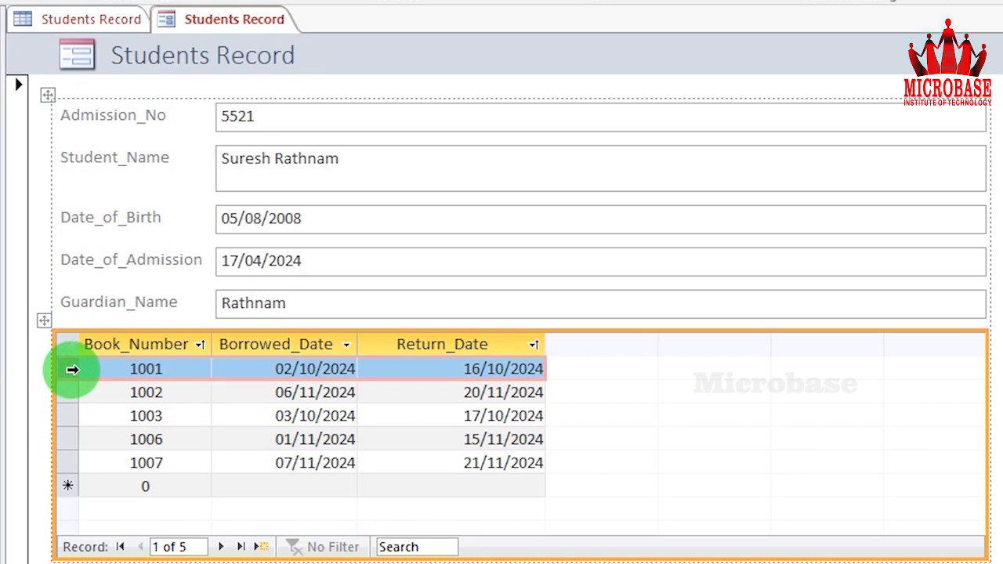
left_click(75, 414)
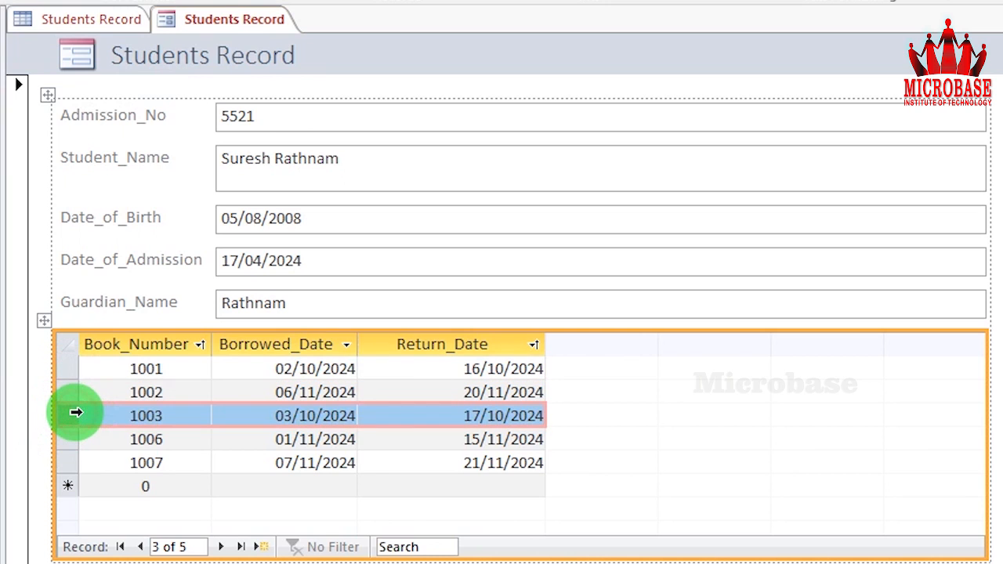
left_click(73, 368)
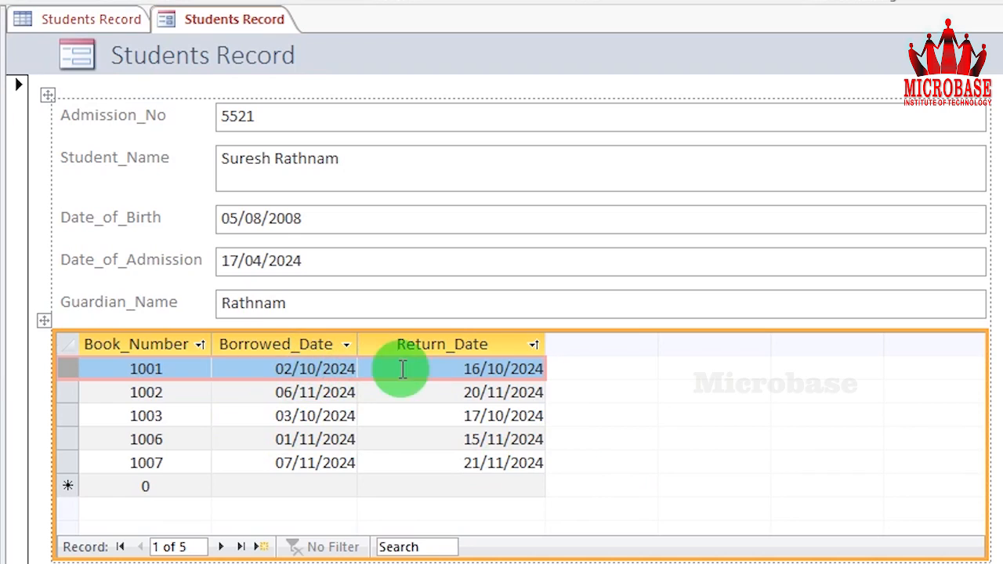
Browse the subform's loans from the first row forward, to the last record, back again, and return to the first record.
left_click(488, 369)
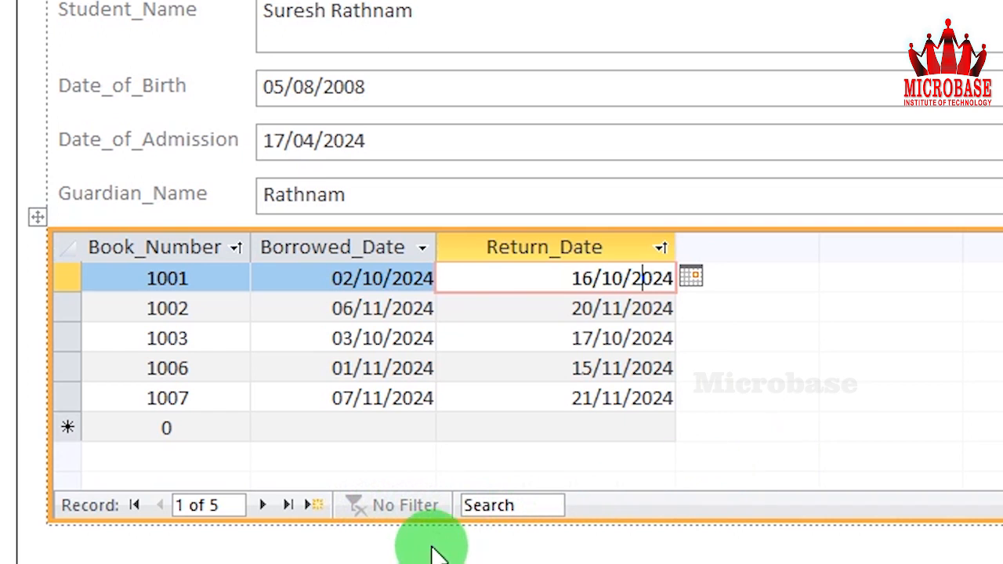
left_click(257, 505)
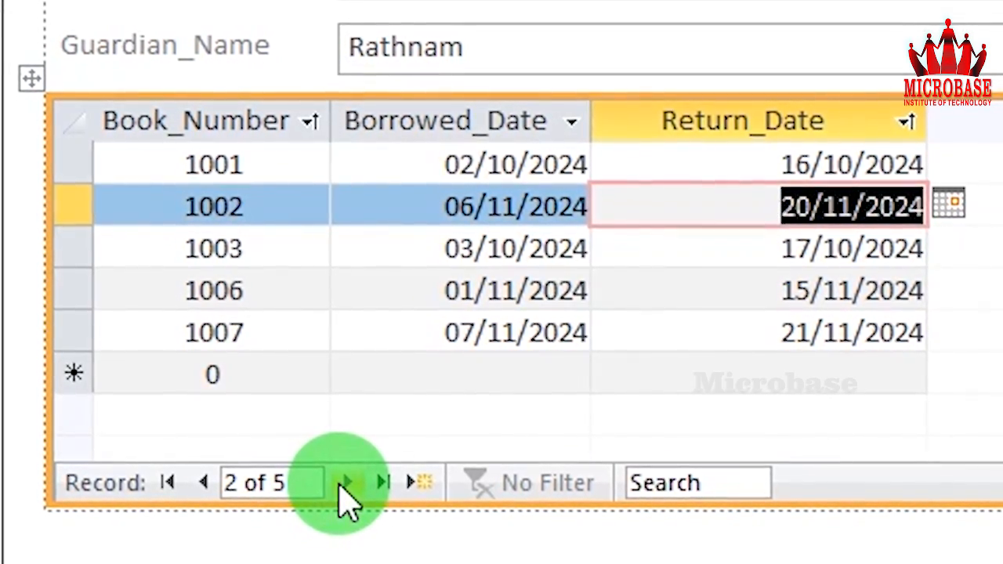
left_click(343, 481)
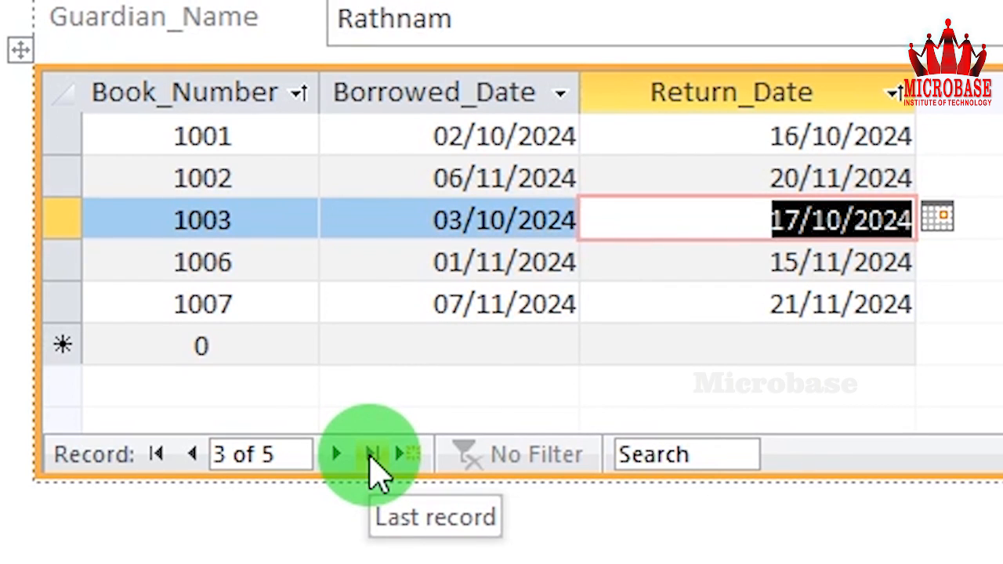
left_click(373, 457)
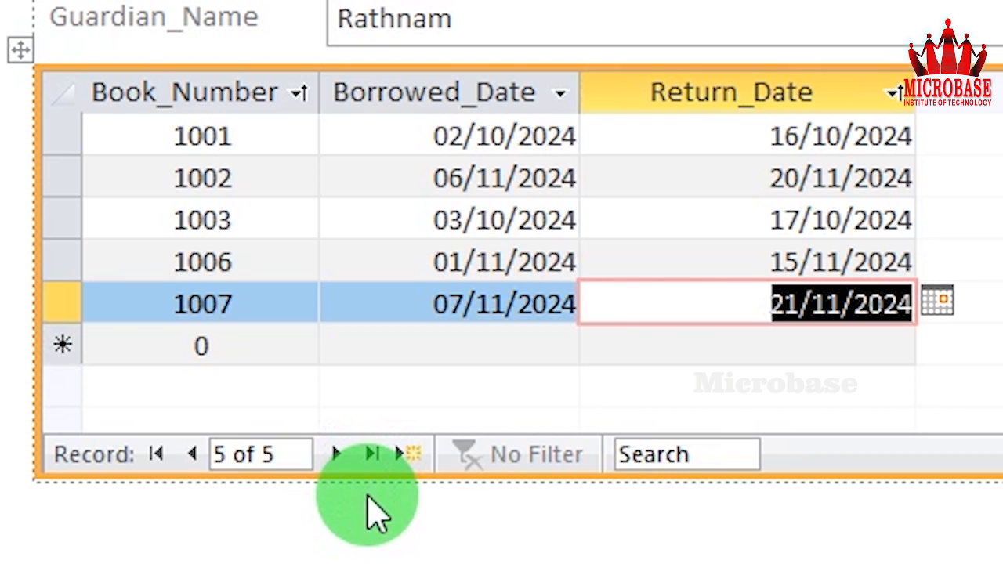
left_click(195, 456)
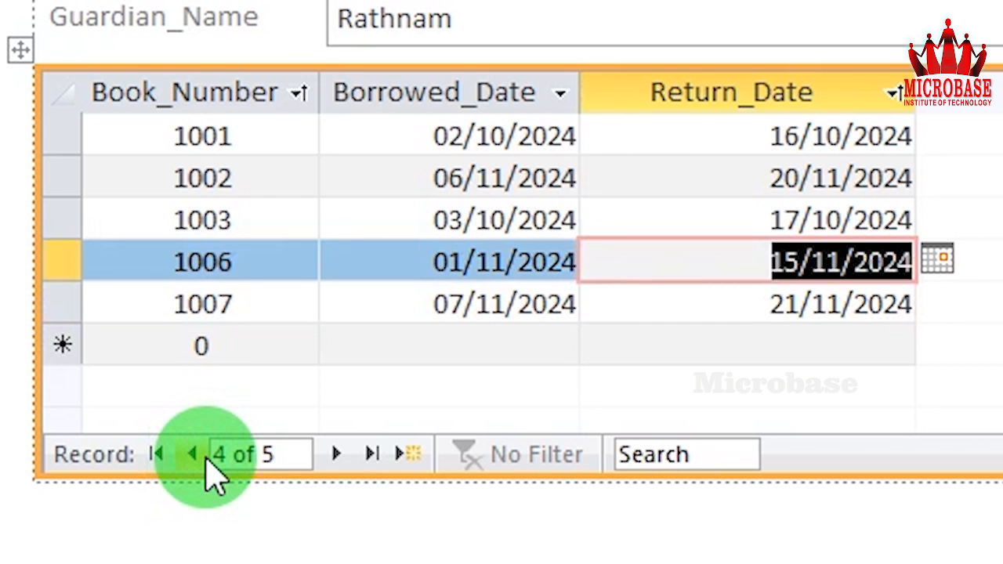
left_click(206, 460)
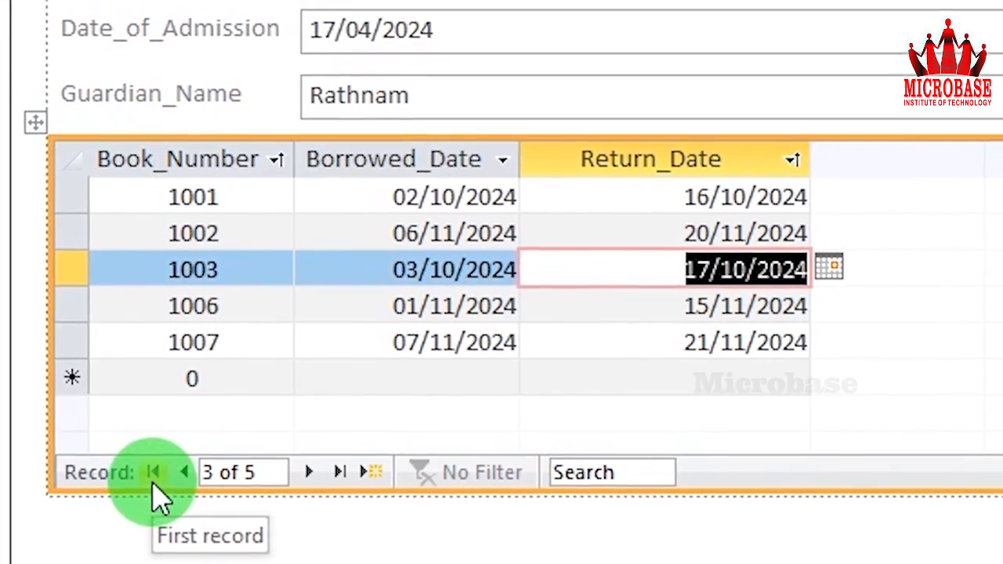
left_click(155, 487)
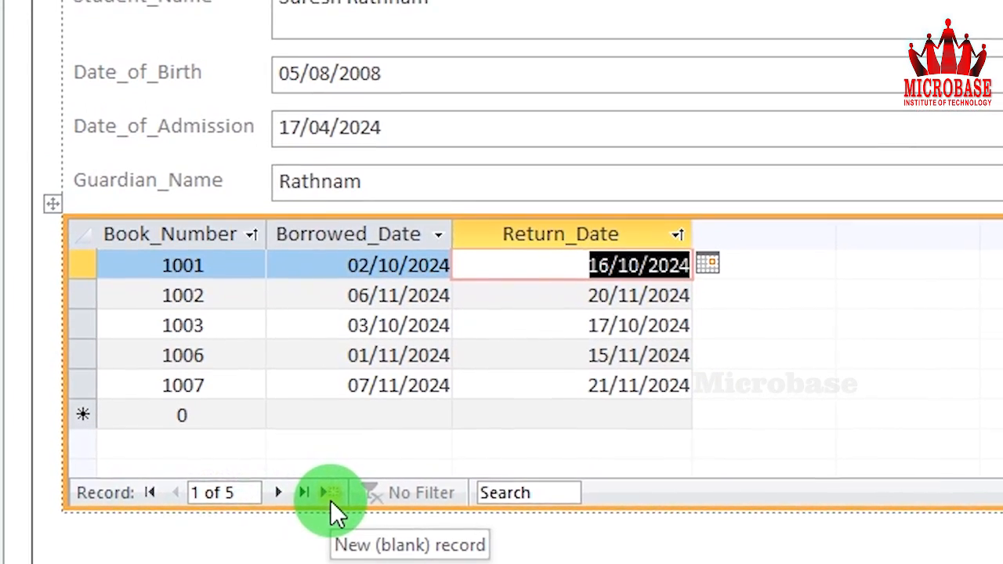
Add a loan of book 1008 with borrowed date 08/11/2024 and return date 22/11/2024, and save the form as Students Record.
left_click(327, 501)
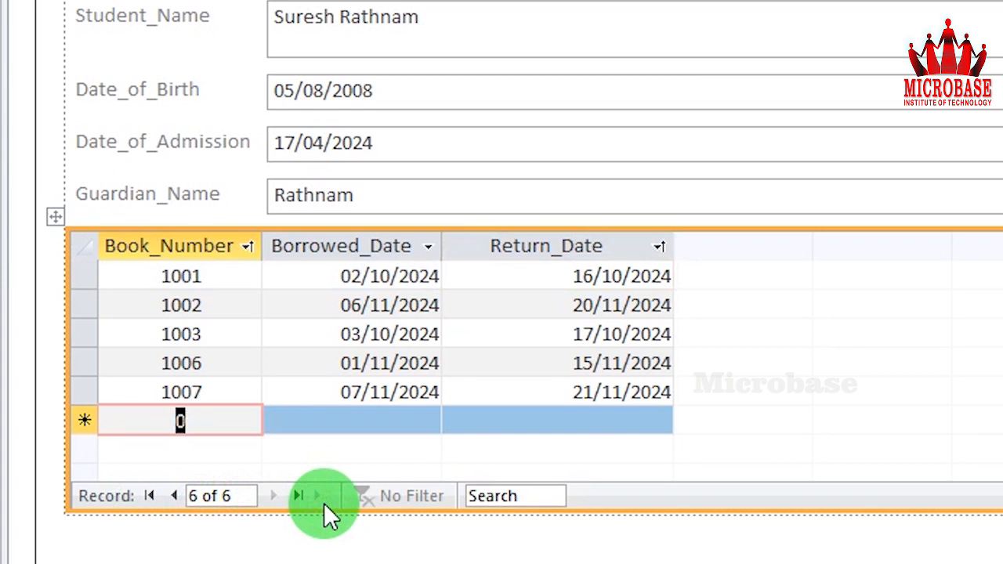
type("1008")
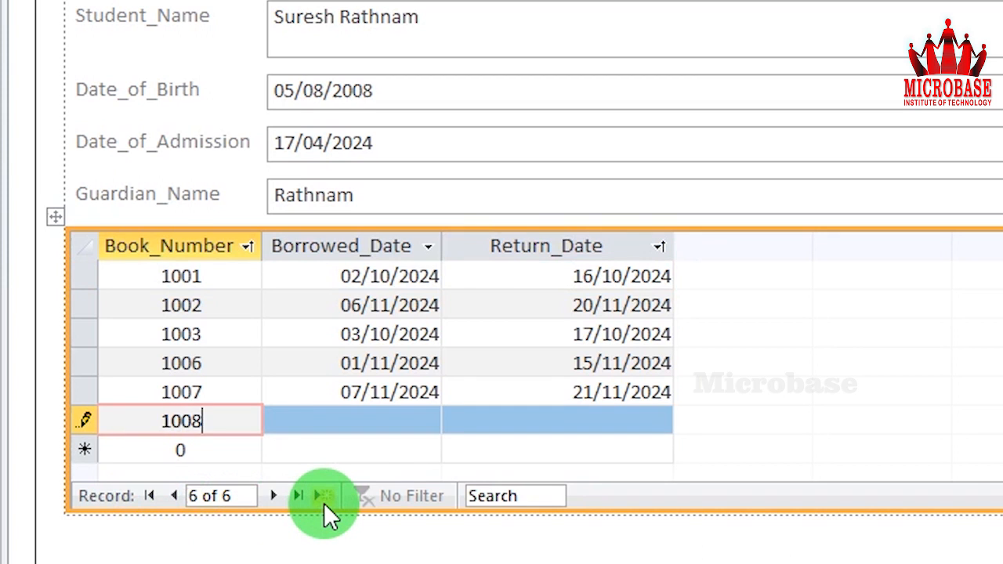
key("Tab")
type("08/11/2024")
left_click(651, 423)
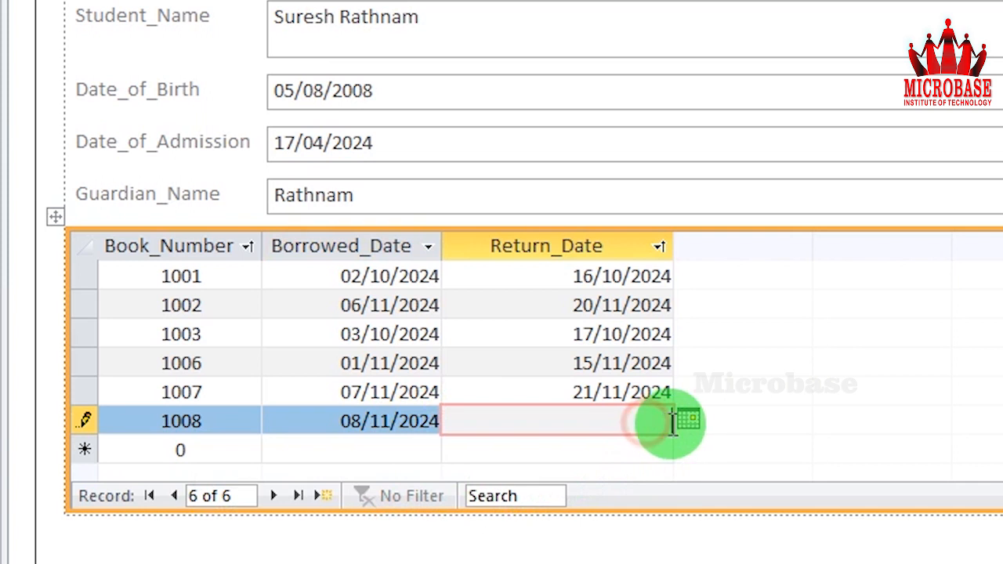
left_click(686, 423)
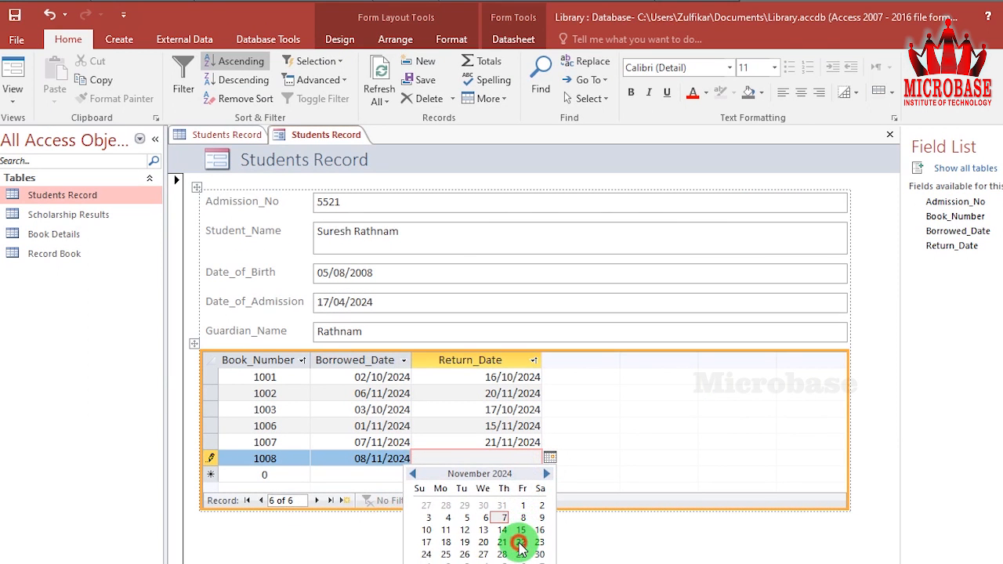
left_click(521, 542)
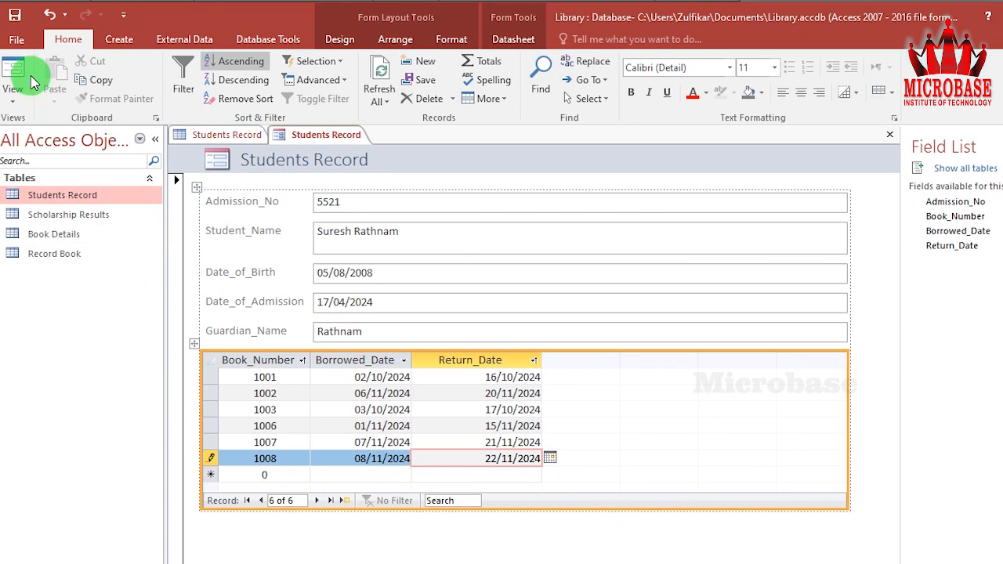
left_click(14, 14)
left_click(559, 267)
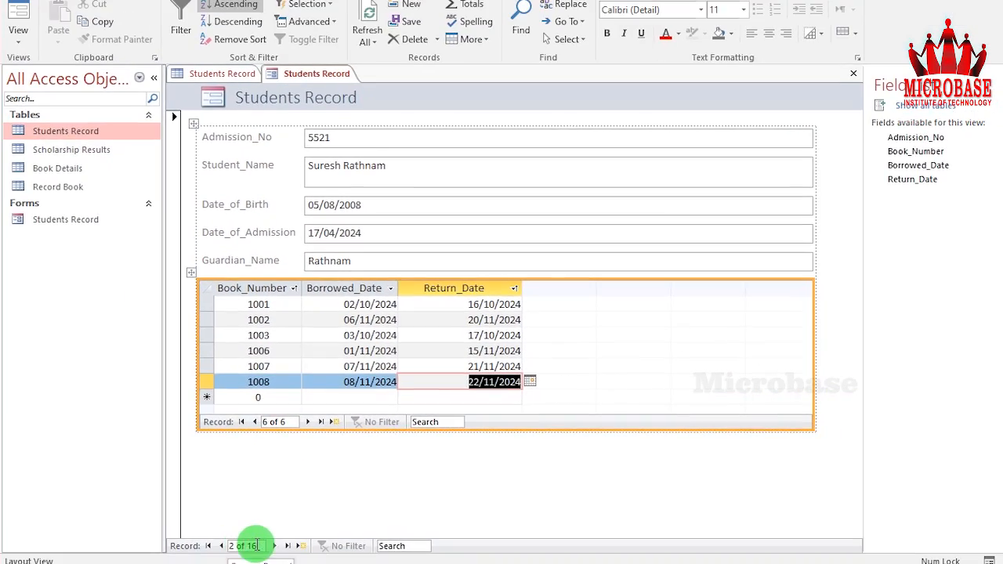
Browse forward through the main form's student records from the second to the seventh.
left_click(271, 544)
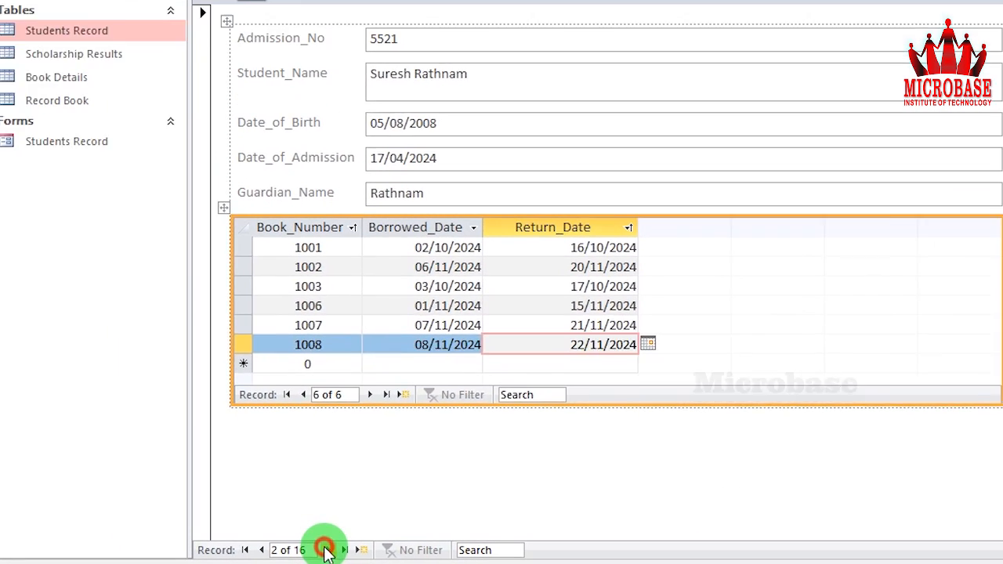
left_click(317, 526)
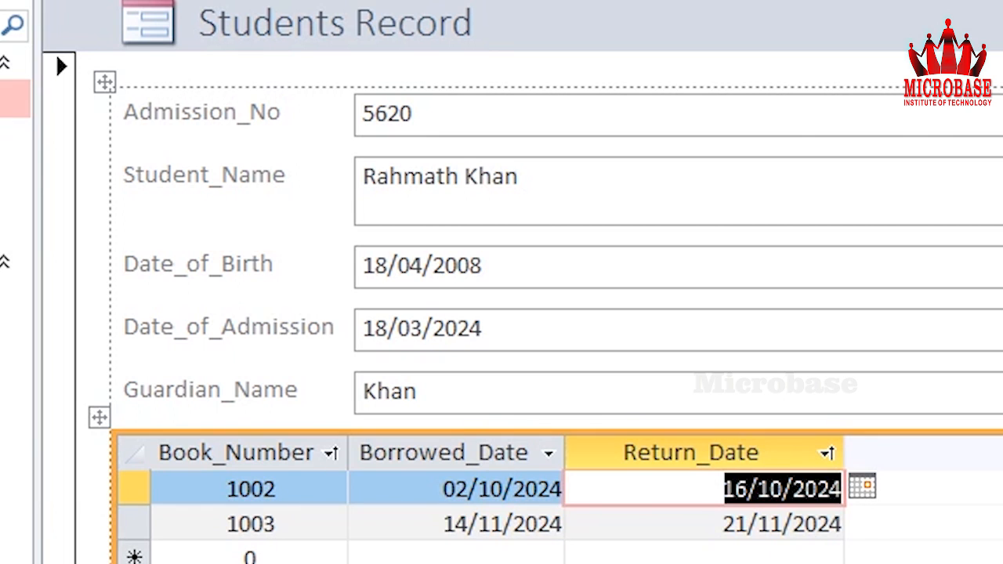
key("Page_Down")
key("Page_Down")
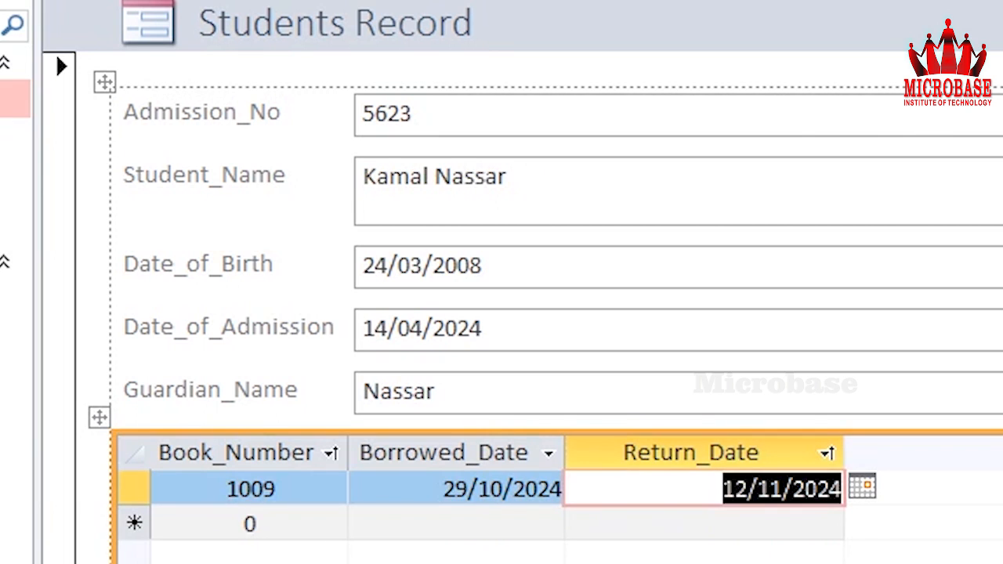
key("Page_Down")
key("Page_Down")
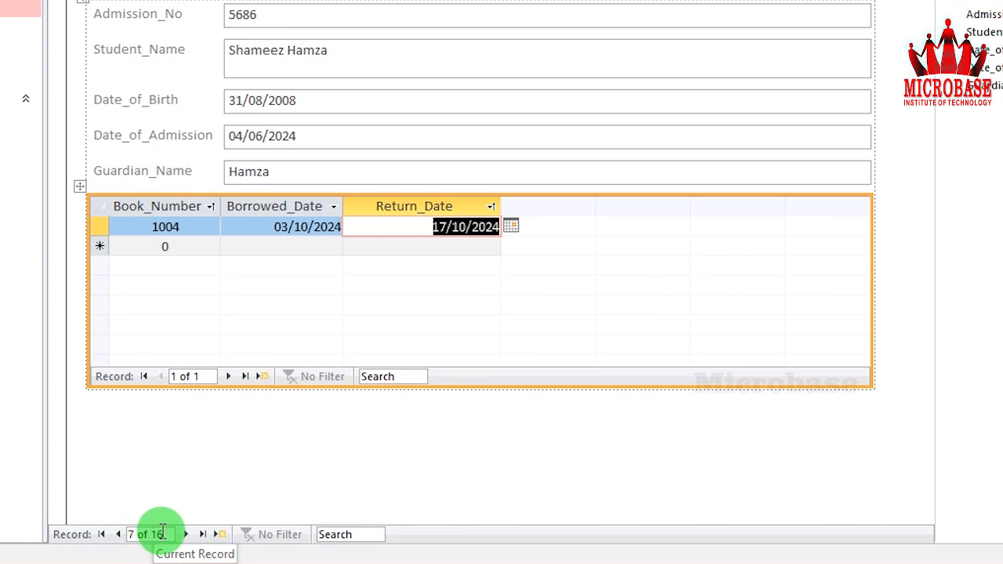
Browse the main form's student records: last, first, second, back to the first, and again to the last.
left_click(202, 535)
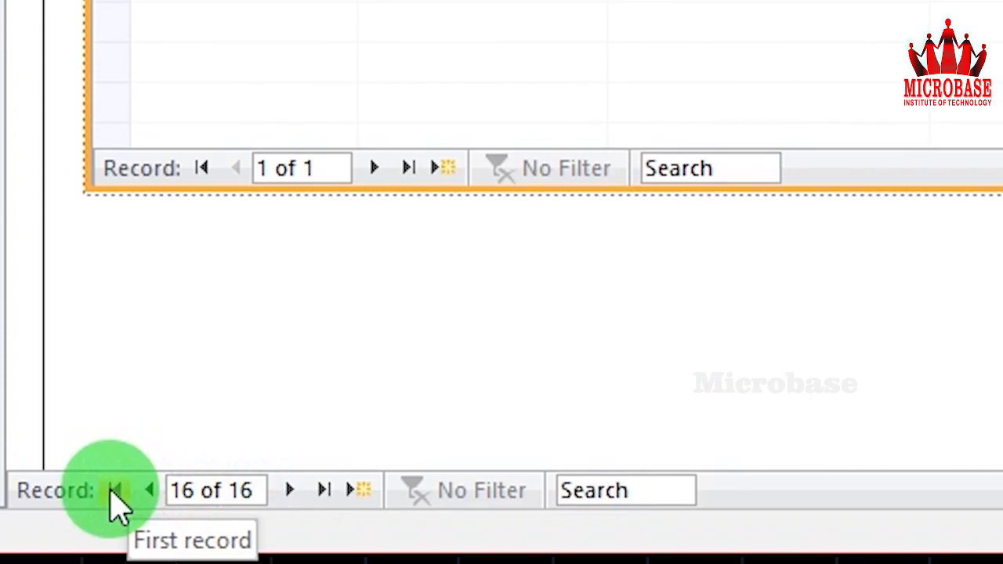
left_click(115, 491)
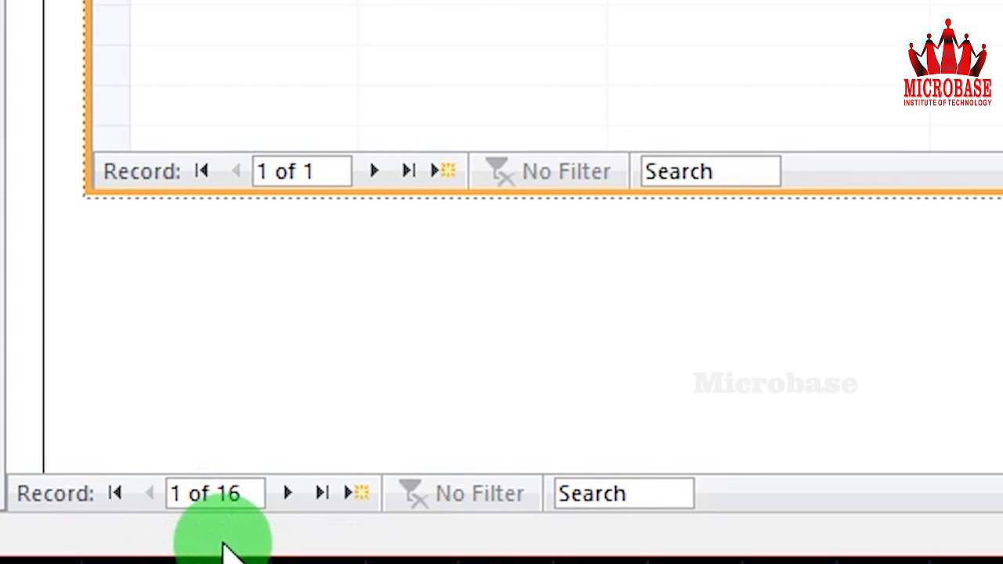
left_click(124, 497)
left_click(288, 496)
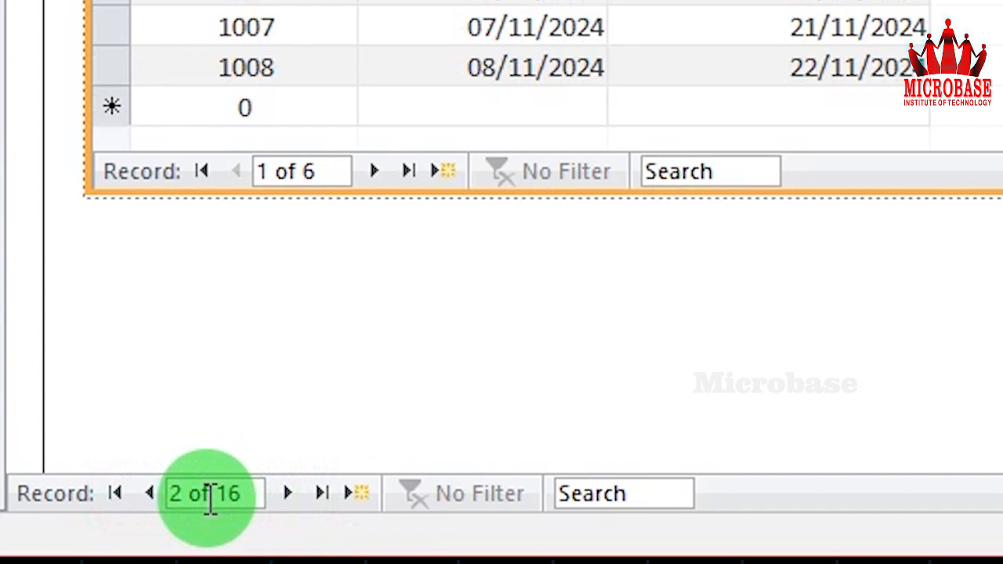
left_click(147, 497)
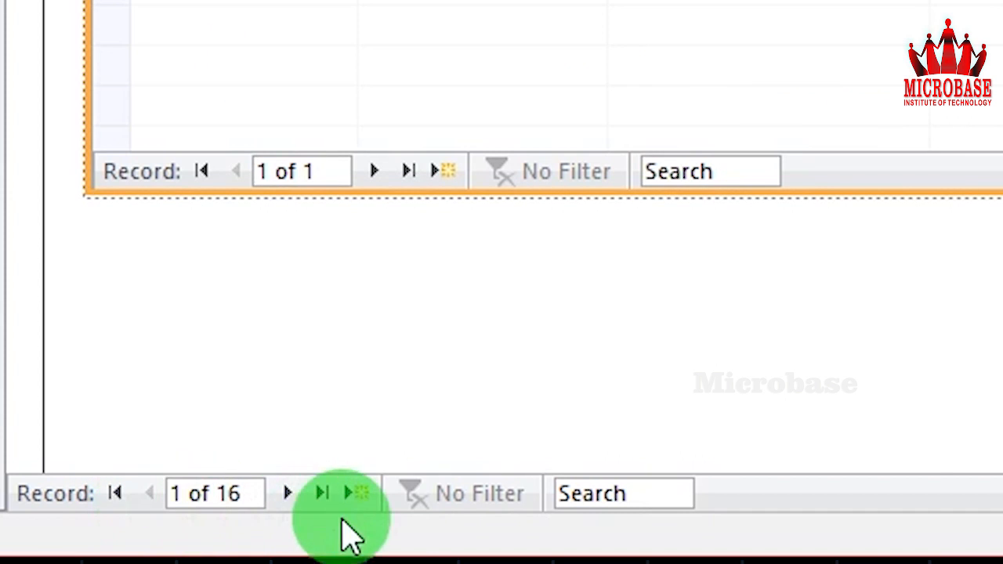
left_click(324, 495)
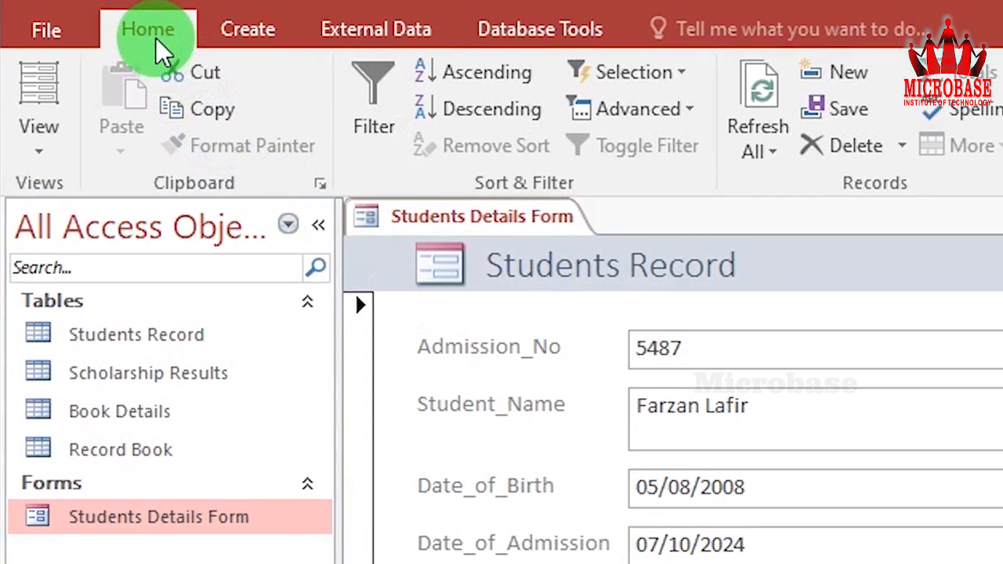
Switch the form to Layout View and back to Form View, and advance to the third student record.
left_click(83, 15)
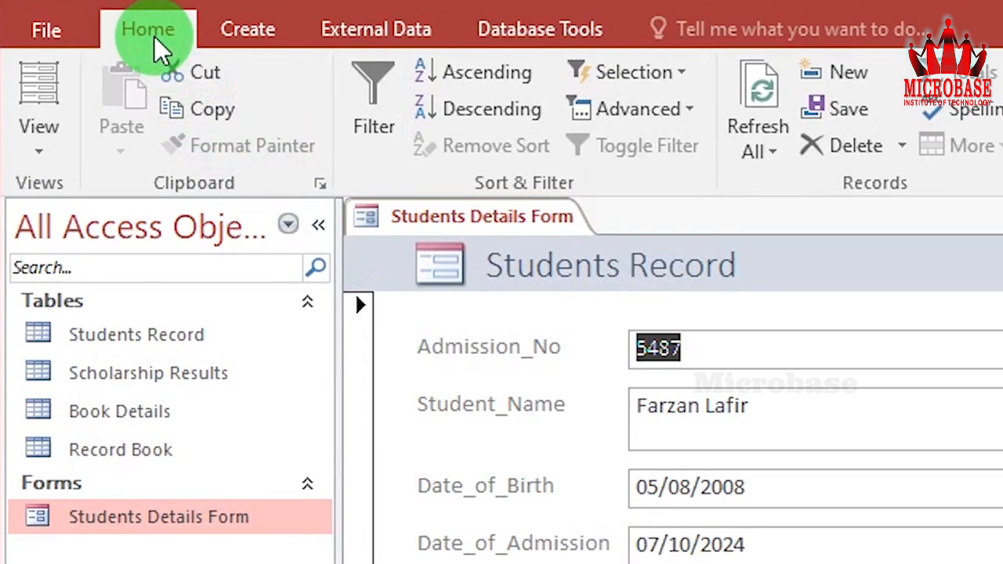
left_click(36, 110)
left_click(35, 129)
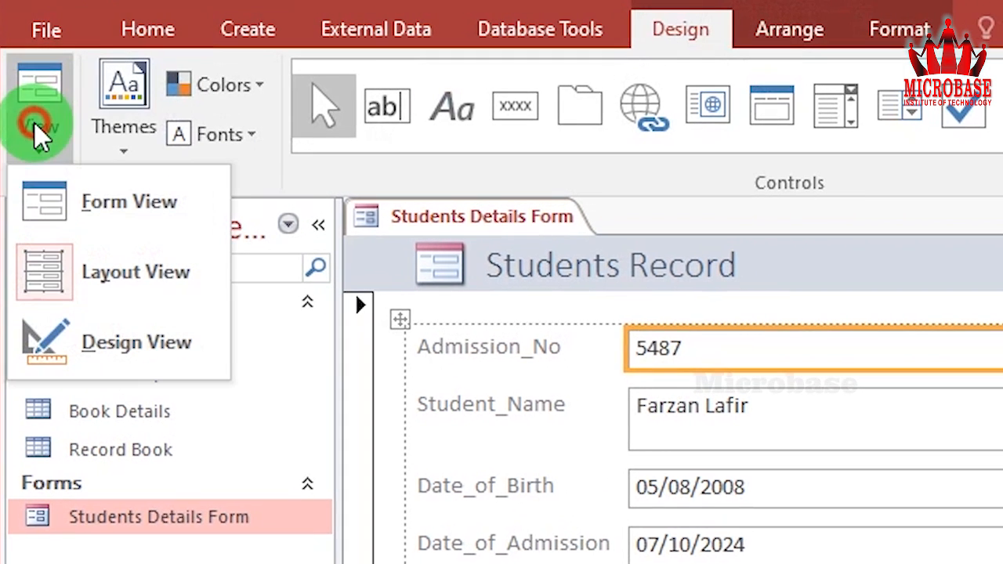
left_click(116, 221)
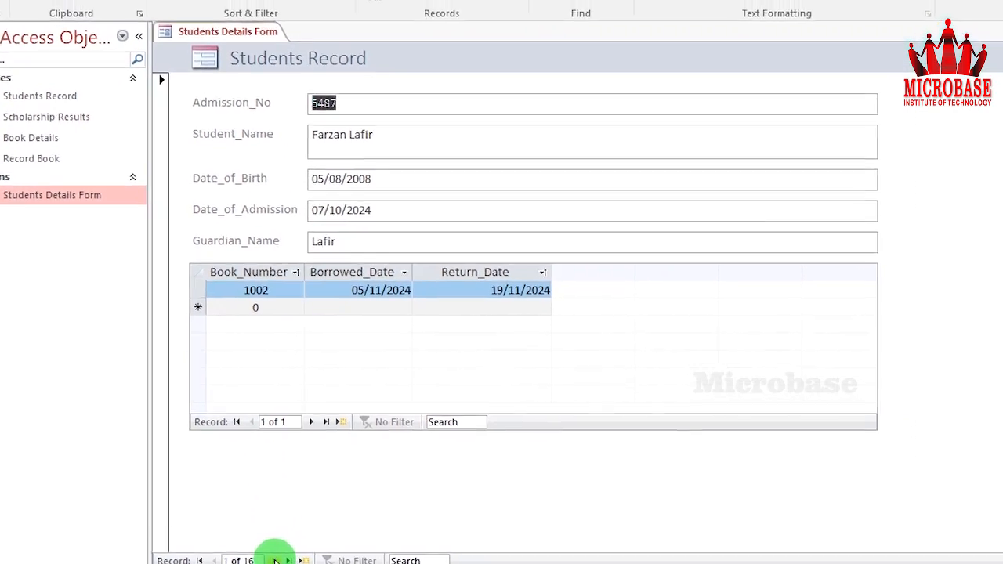
left_click(301, 553)
left_click(301, 553)
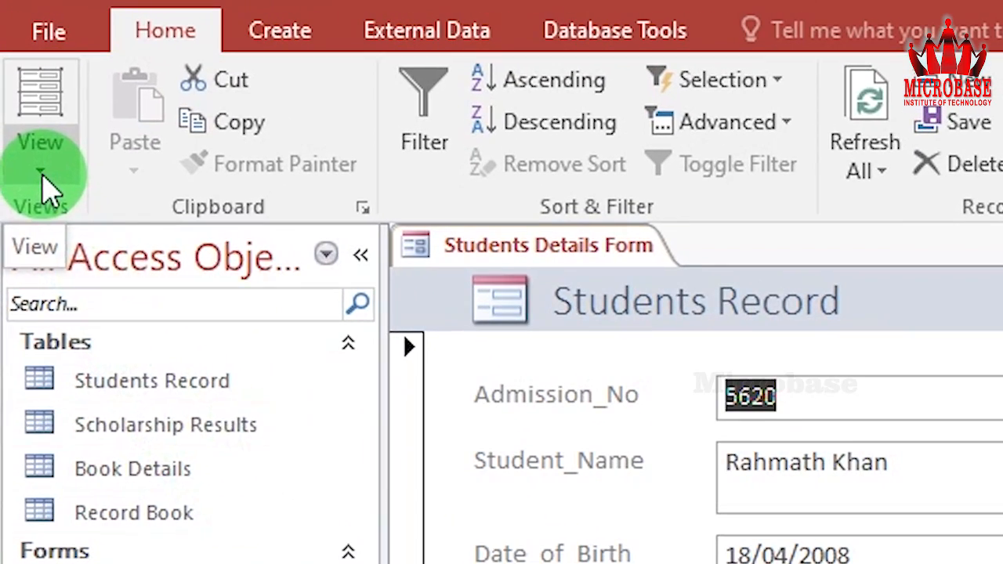
Show the form in Layout View and select the Guardian_Name, Date_of_Admission and Date_of_Birth labels in turn.
left_click(9, 67)
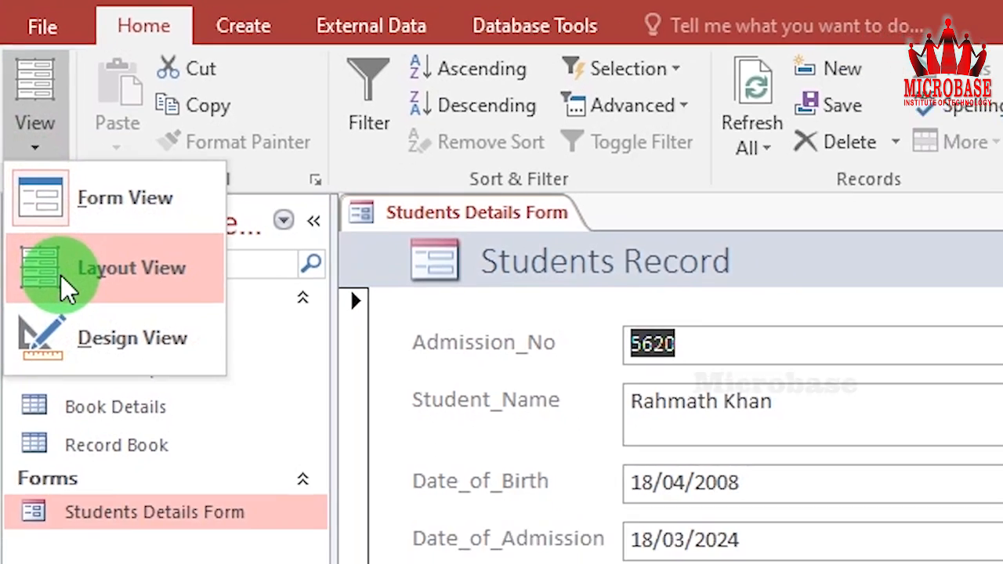
left_click(74, 333)
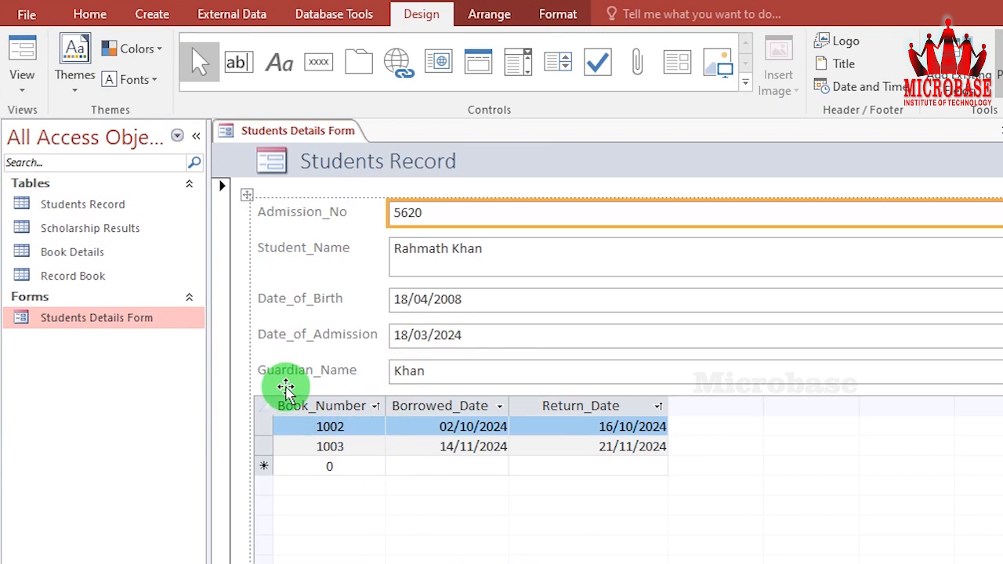
left_click(286, 370)
left_click(306, 332)
left_click(311, 299)
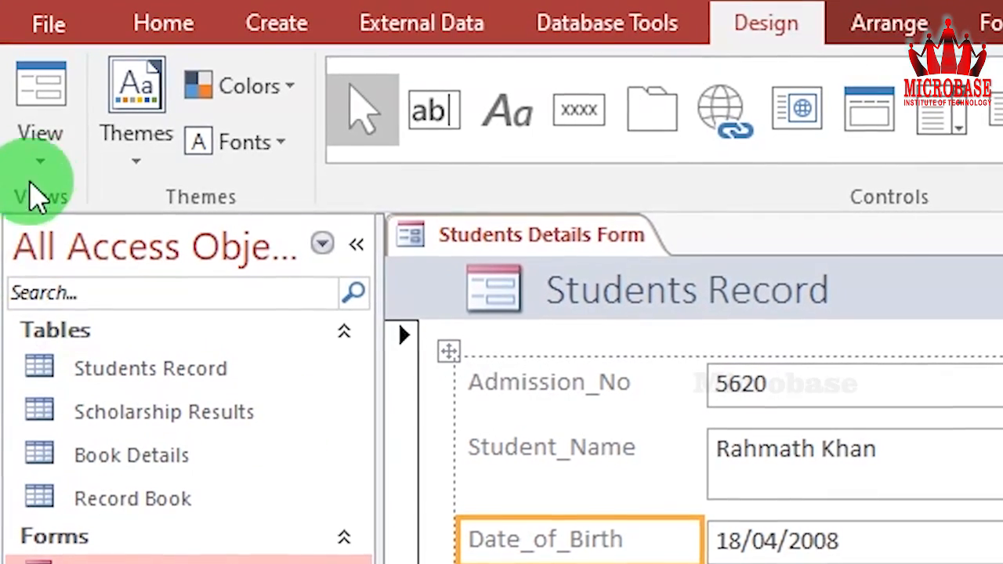
Switch the form to Design View and change its header title to Students Details Form.
left_click(39, 160)
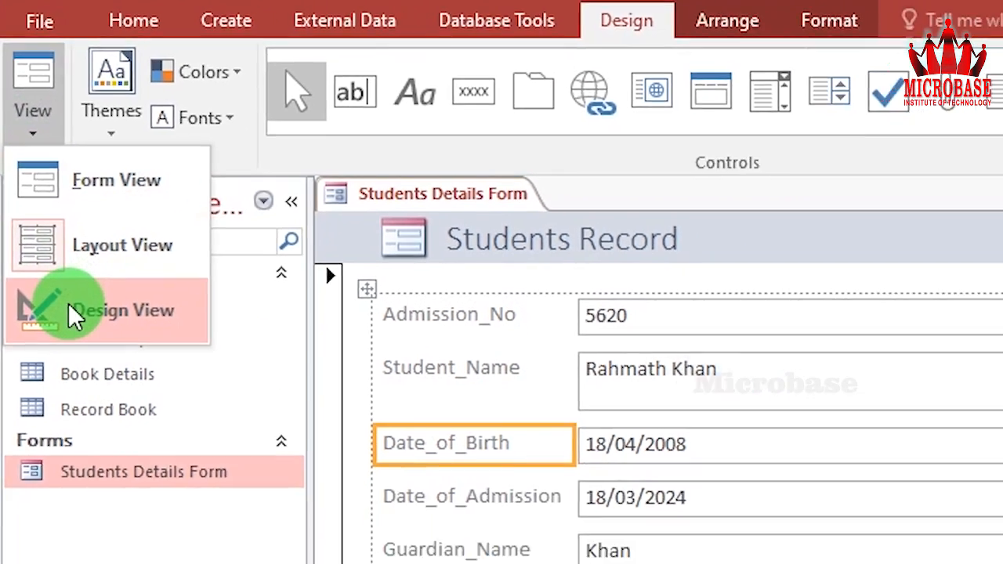
left_click(93, 384)
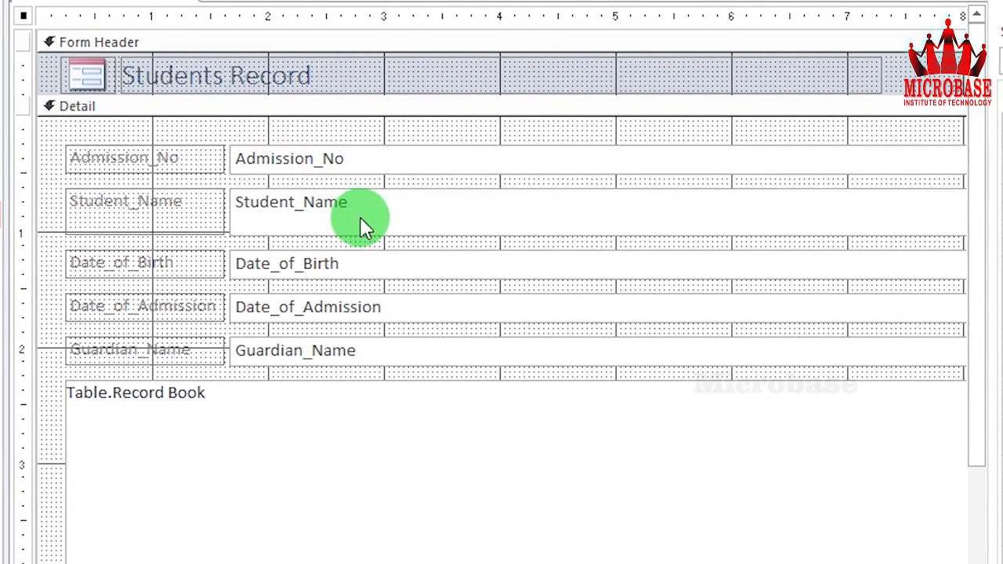
left_click(236, 77)
left_click(236, 77)
double_click(235, 76)
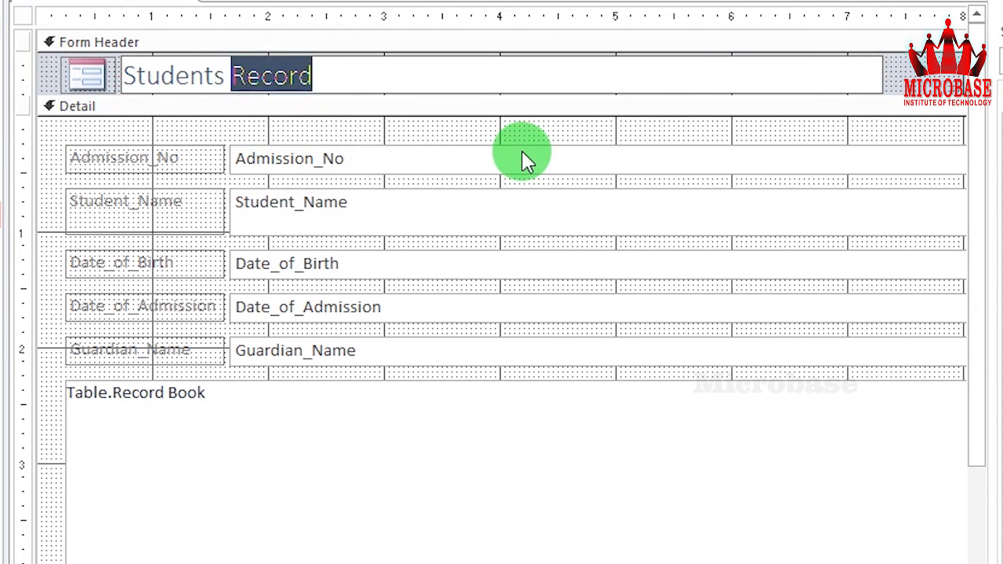
type("Deta")
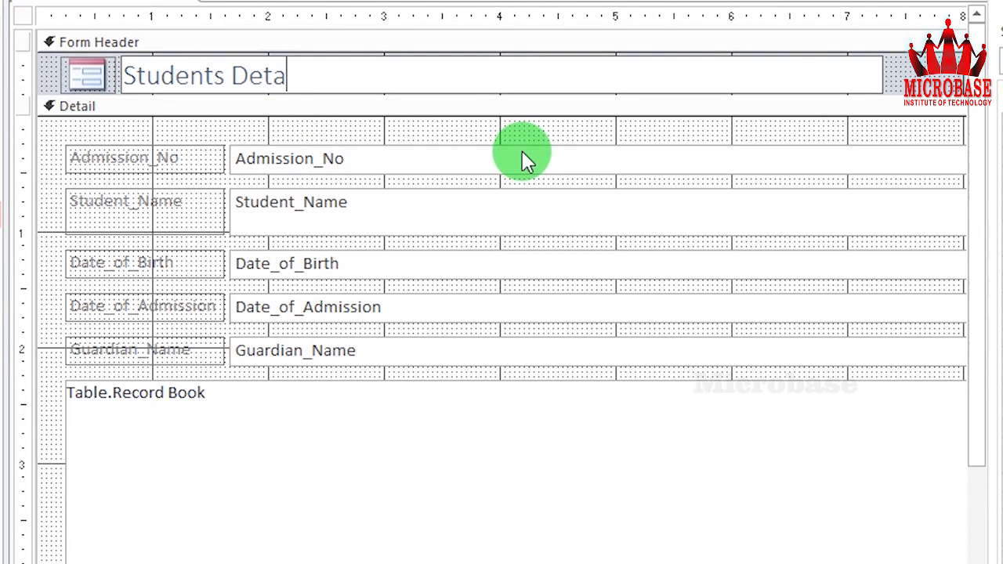
type("ils Form")
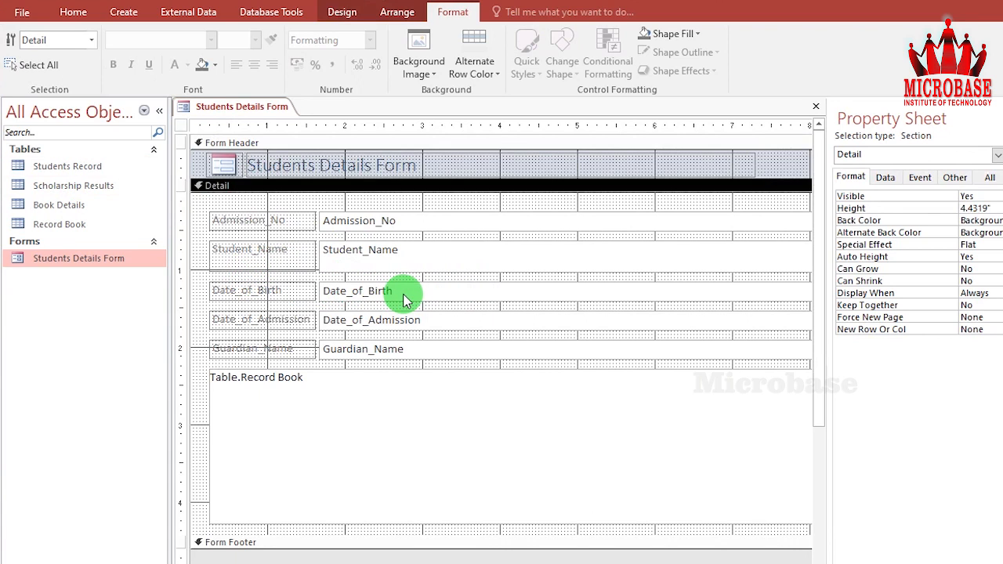
Open the Students Record table and create a new blank form in Design View.
left_click(61, 260)
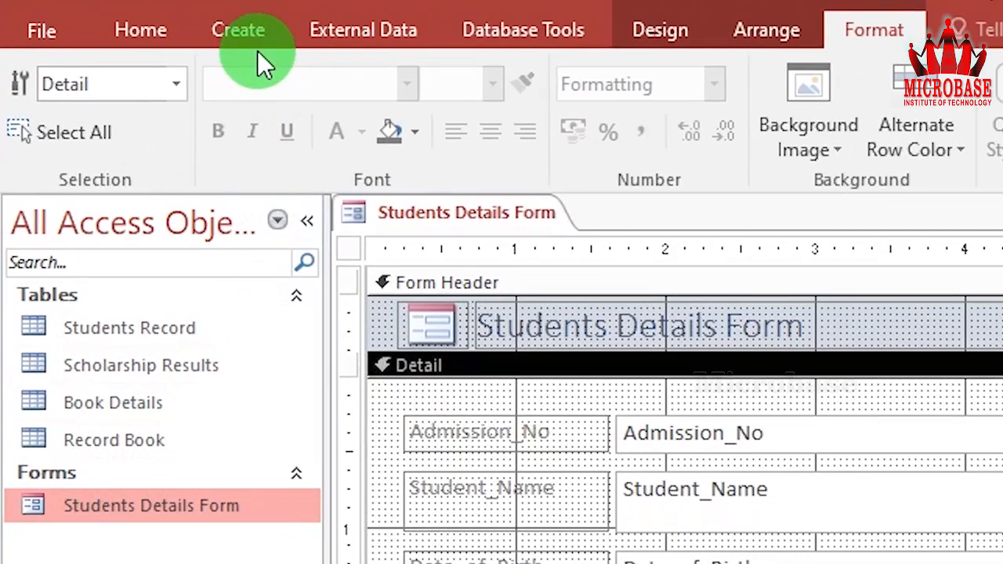
left_click(246, 33)
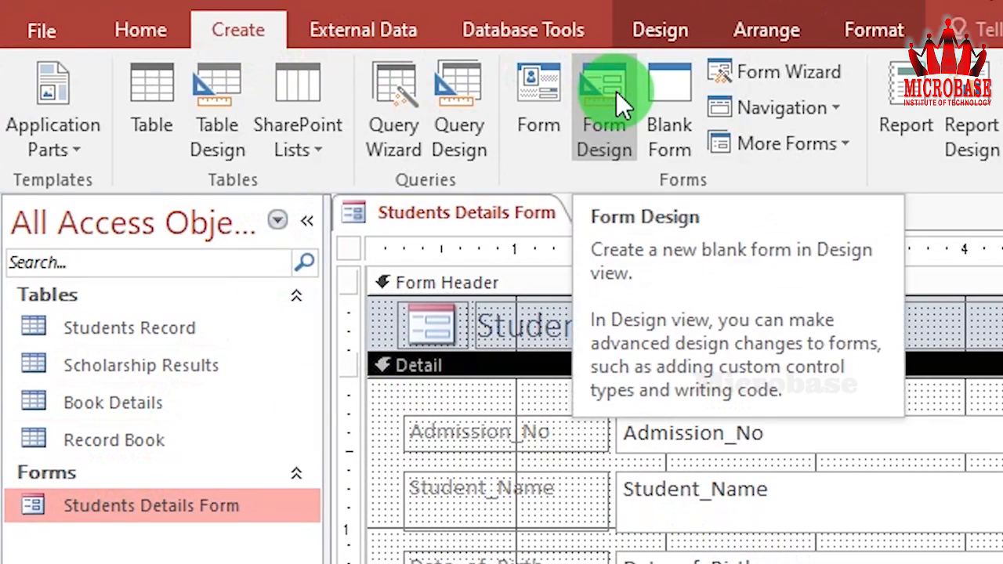
left_click(145, 328)
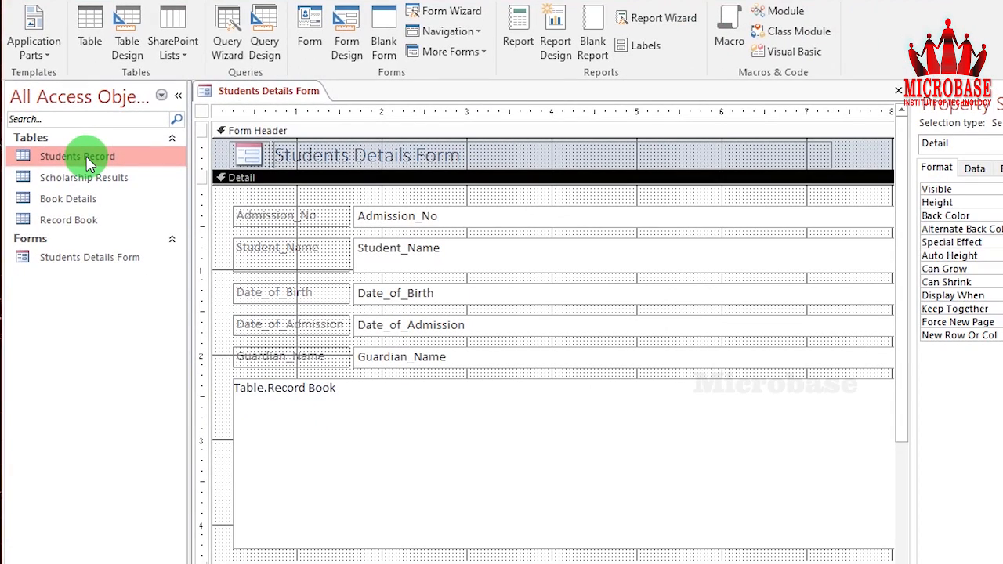
left_click_drag(89, 163, 312, 409)
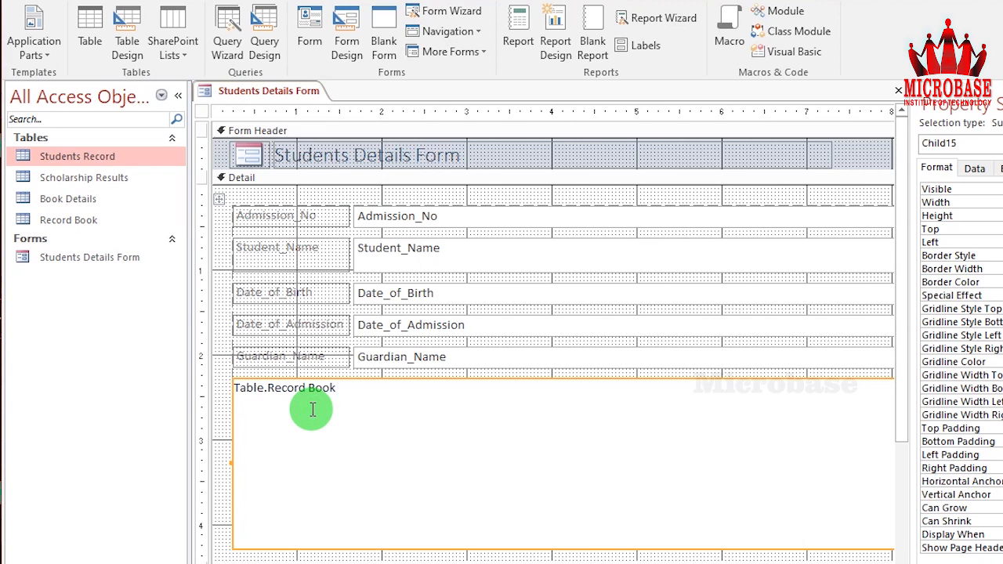
double_click(109, 159)
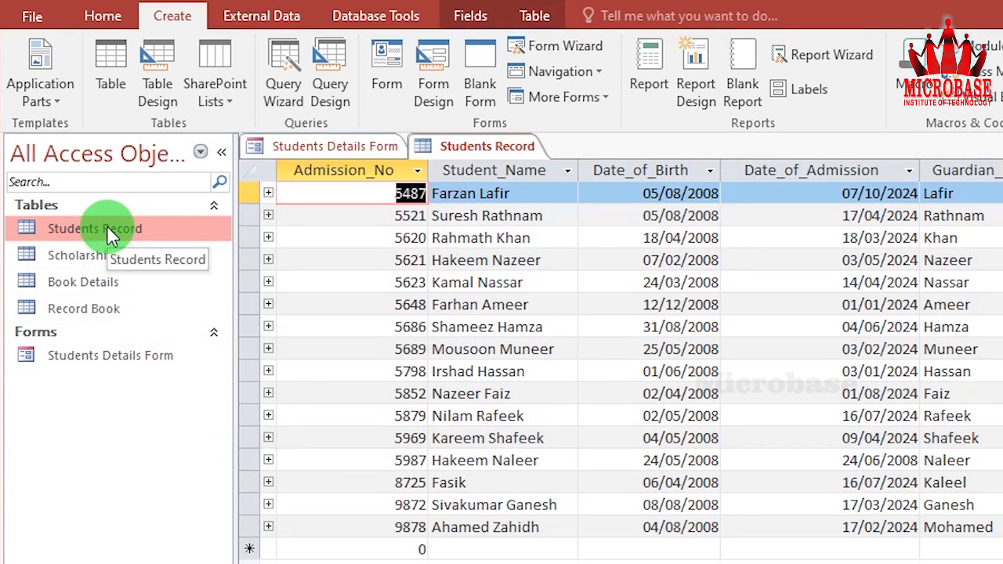
left_click(183, 23)
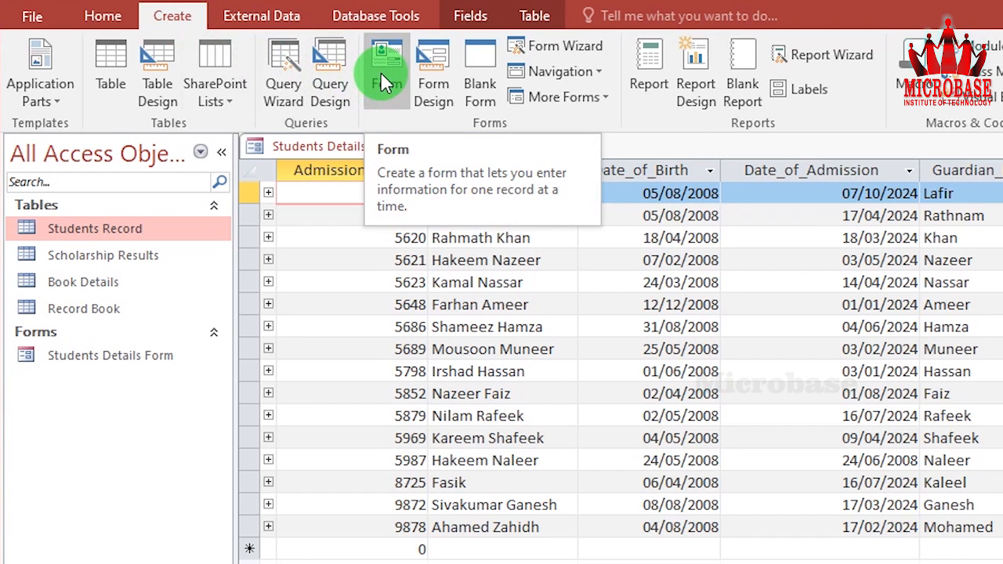
left_click(427, 85)
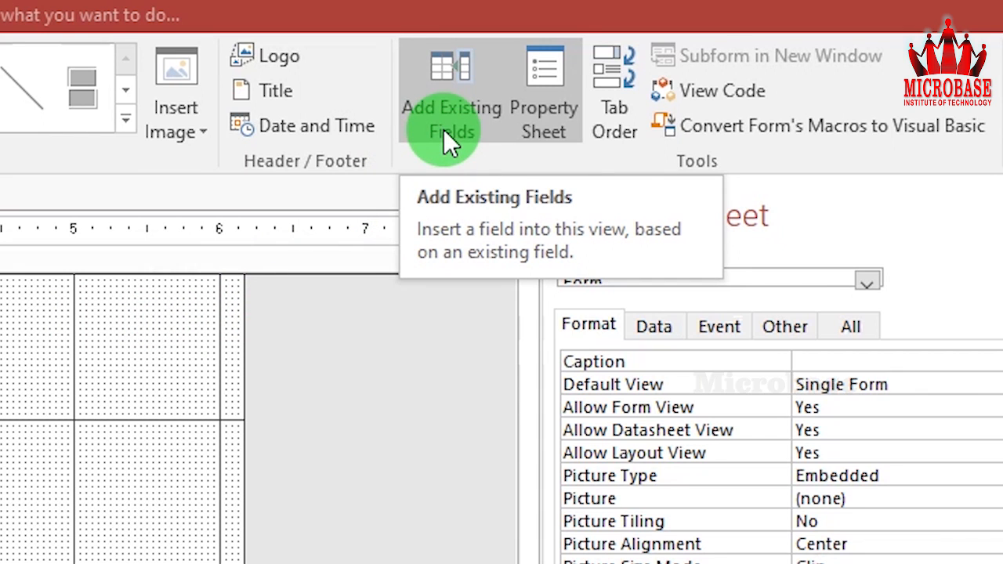
Show the field list for all tables and expand the Students Record table's fields.
left_click(443, 129)
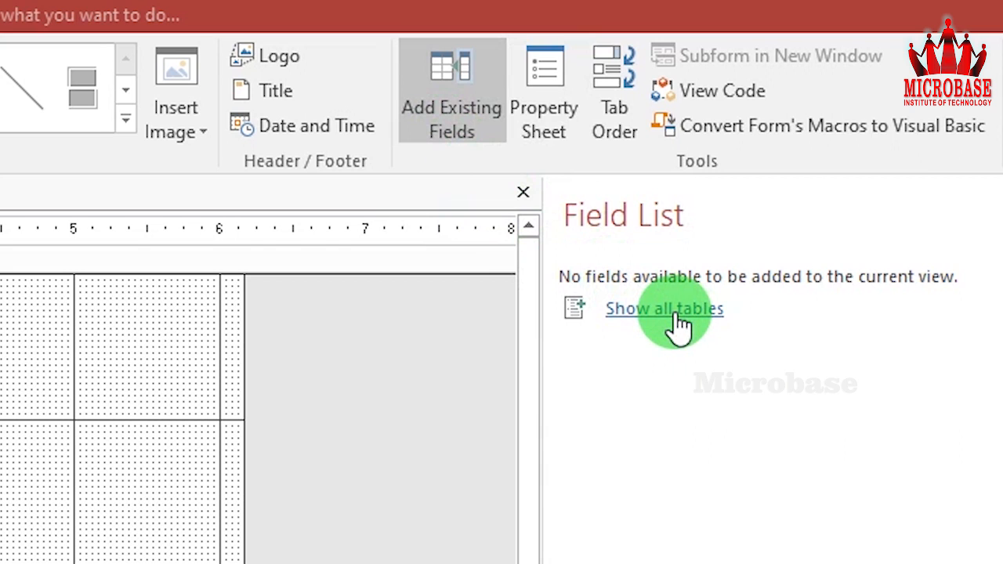
left_click(670, 310)
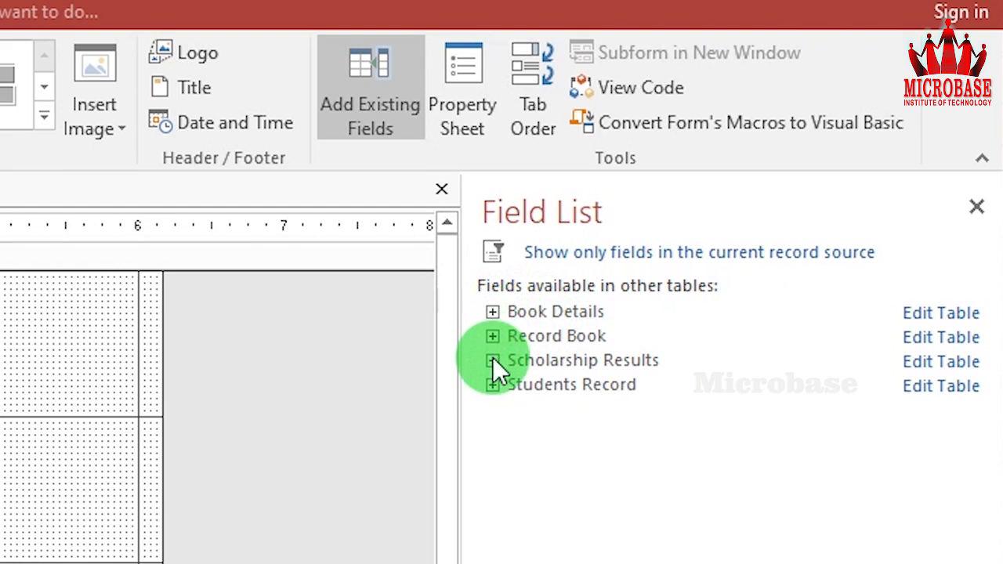
left_click(492, 385)
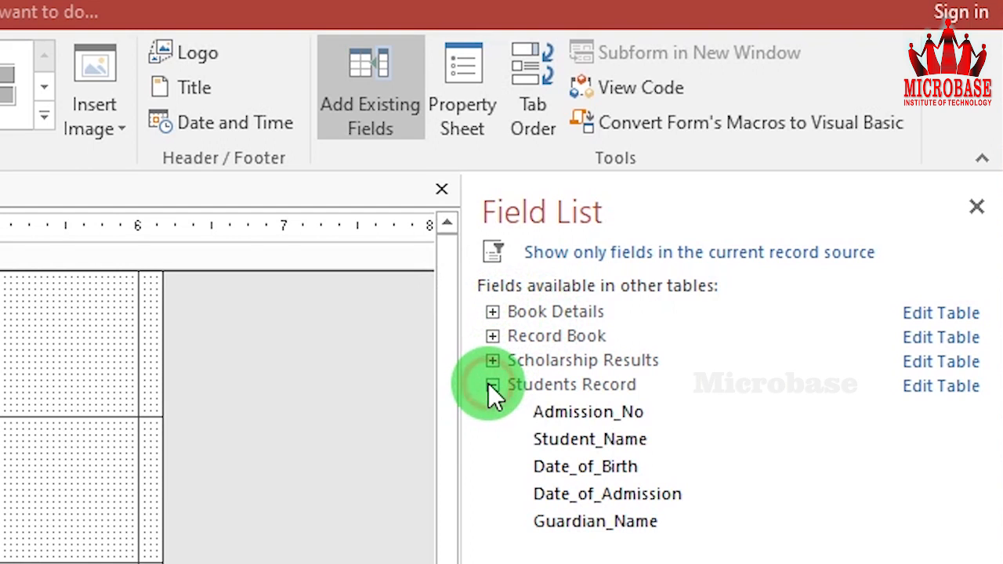
Add the Admission_No field near the start of the new form's Detail section and separate its label from its text box.
left_click(563, 414)
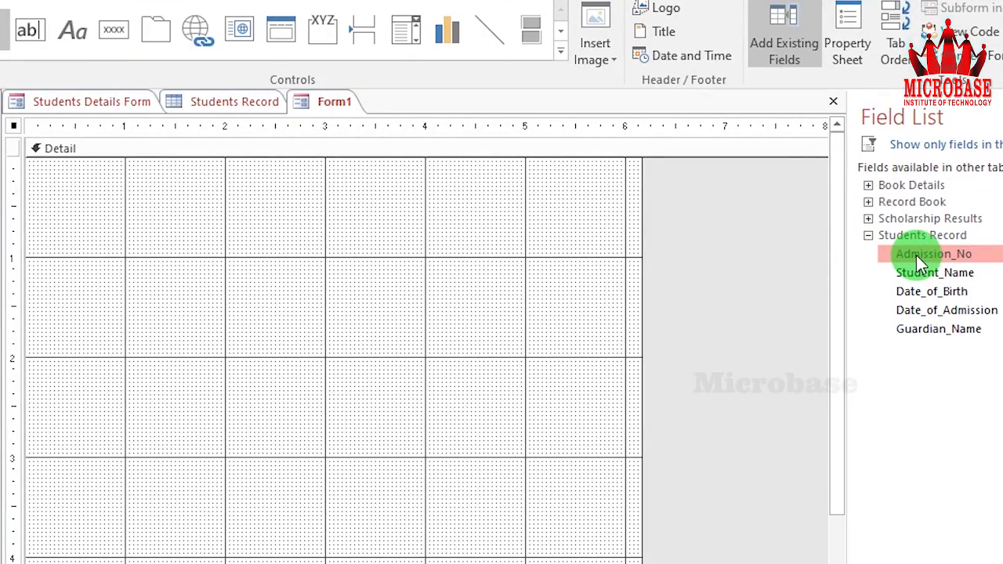
left_click_drag(916, 257, 71, 208)
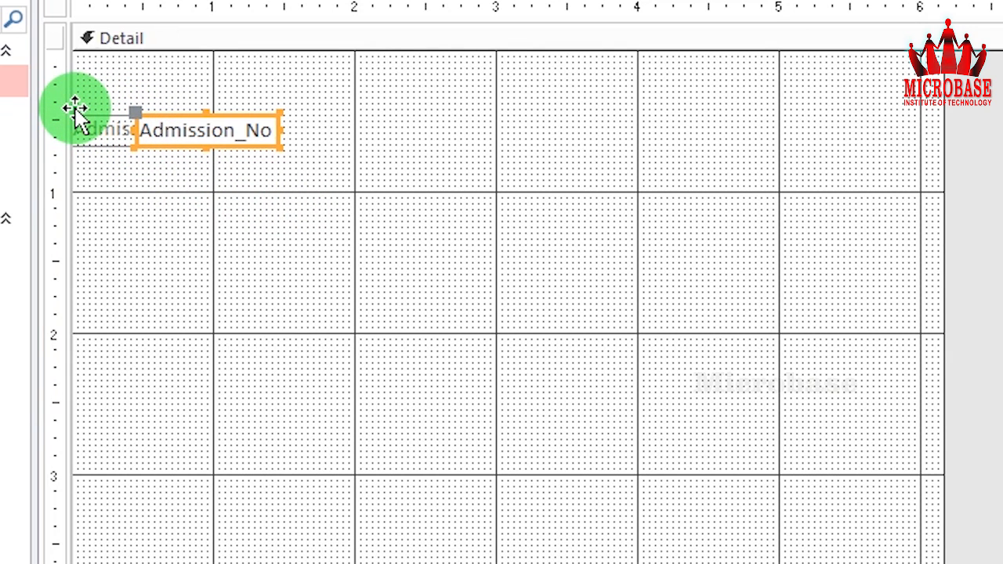
left_click_drag(76, 109, 123, 92)
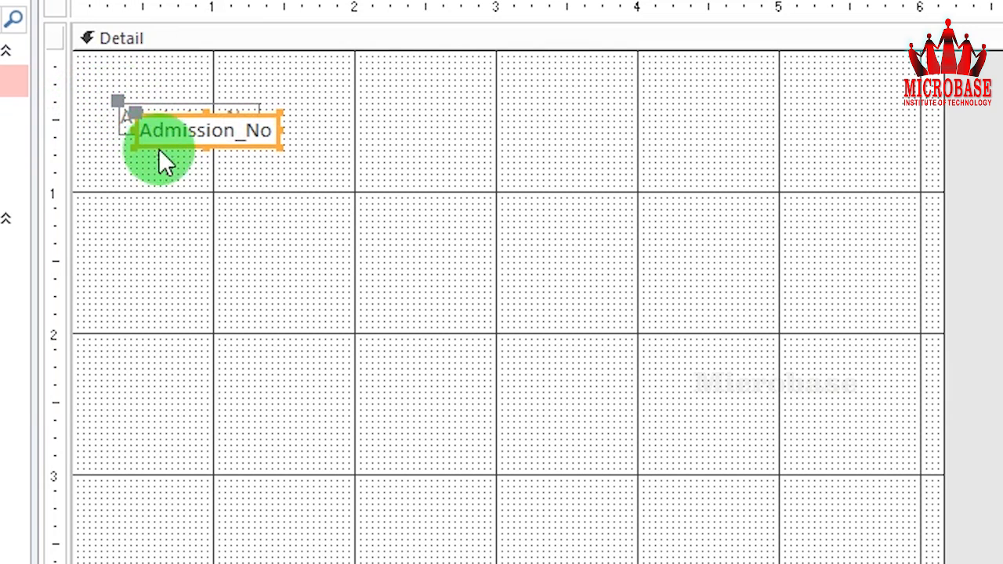
left_click_drag(139, 112, 291, 99)
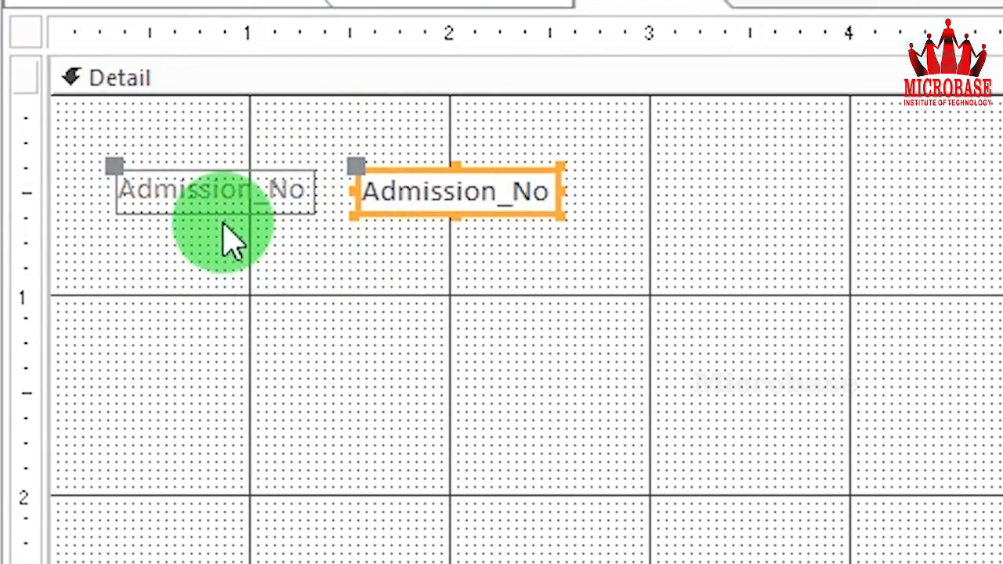
Change the Admission_No field's label to Admission Number and move its text box clear of the longer label.
left_click(253, 196)
left_click_drag(256, 195, 313, 195)
key("BackSpace")
type("Num")
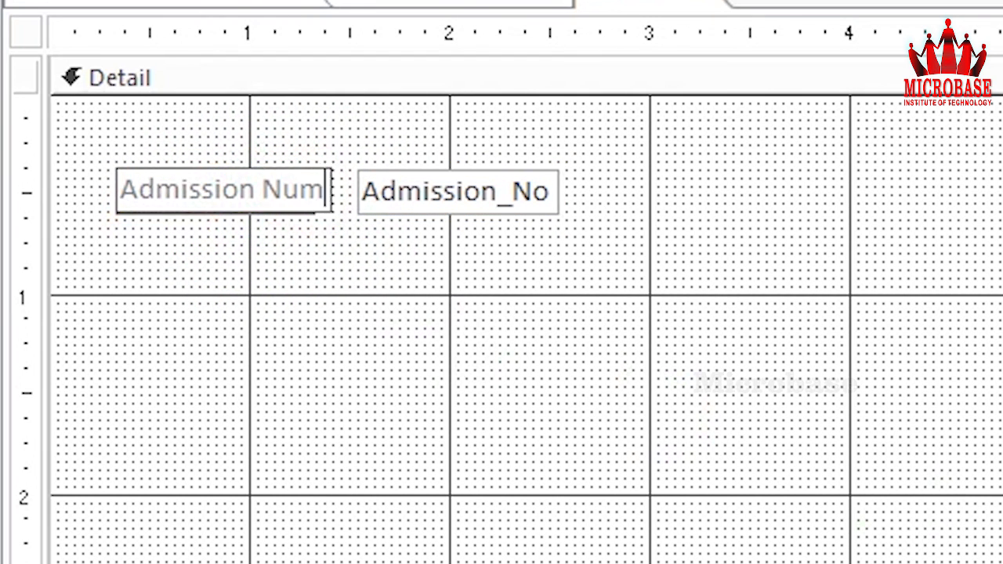
type("ber")
left_click(384, 175)
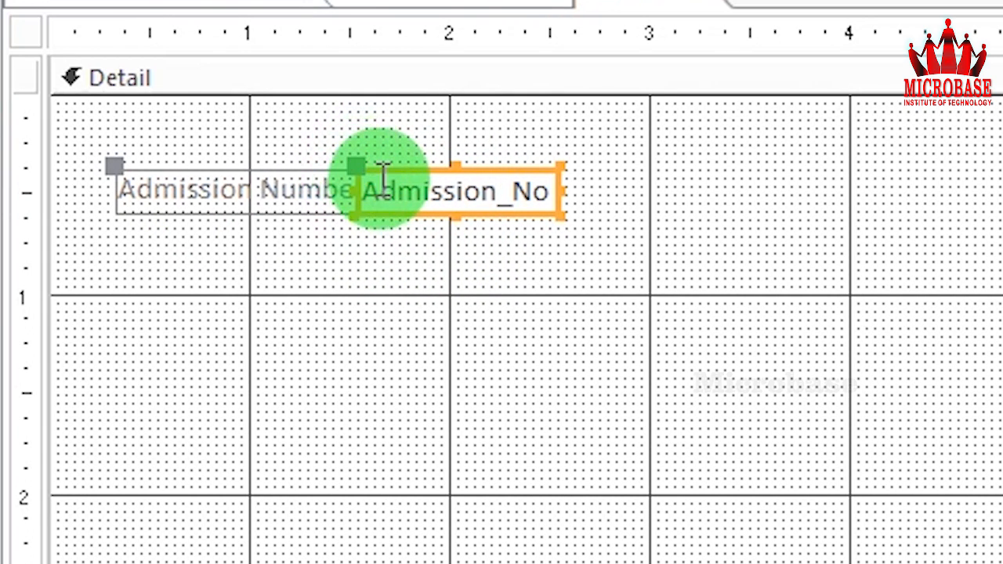
left_click_drag(356, 164, 439, 161)
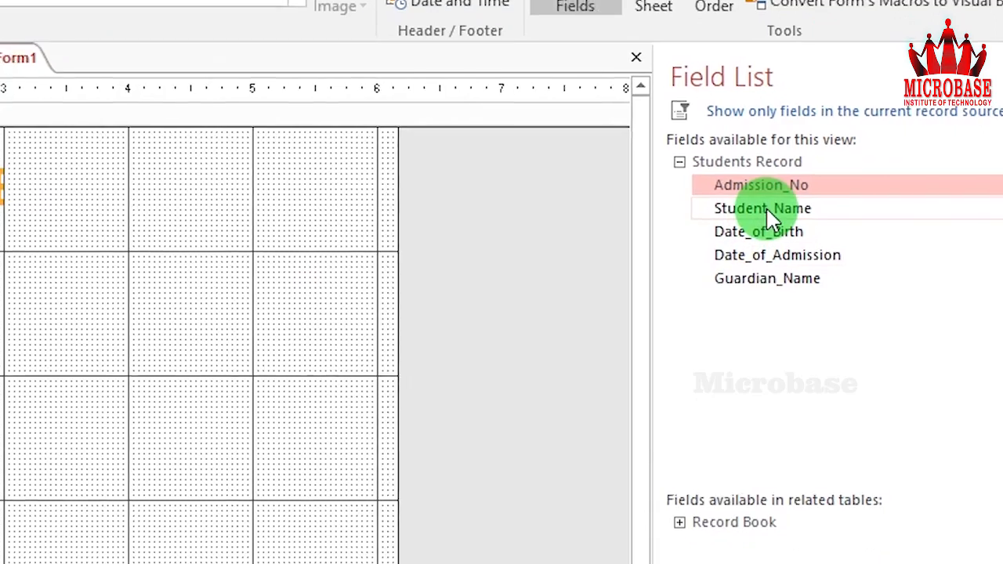
Add the Student_Name field to the Detail section and align its label and text box beneath the Admission Number row.
left_click(897, 200)
left_click_drag(739, 210, 79, 233)
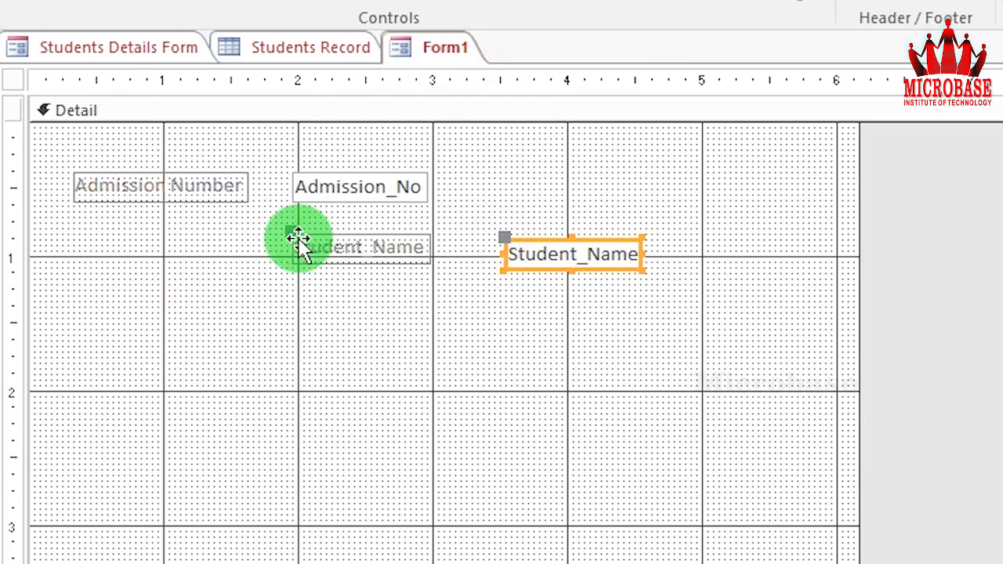
left_click_drag(294, 235, 73, 228)
left_click_drag(502, 237, 292, 226)
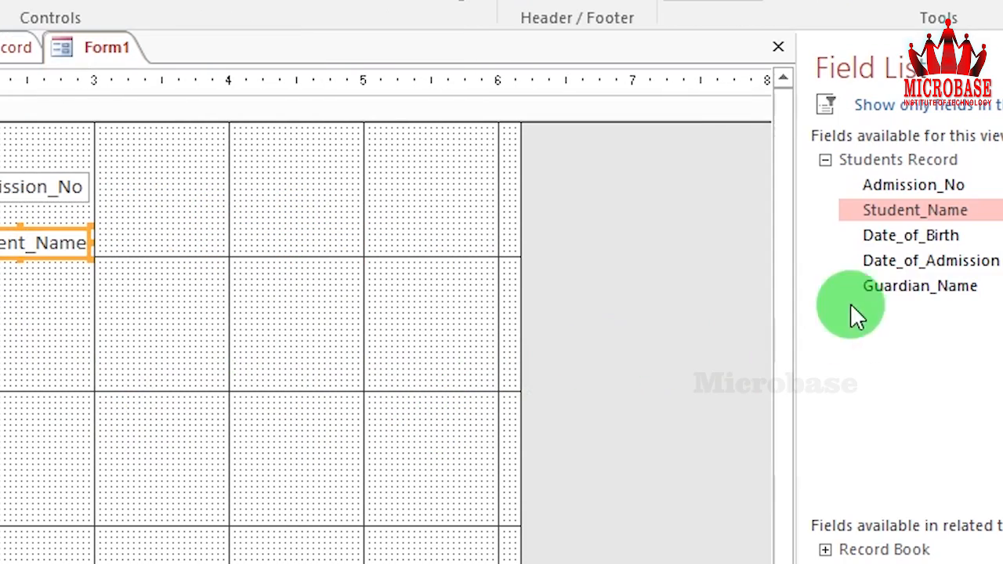
Add the Date_of_Birth field and align its label and text box beneath the Student_Name row.
left_click_drag(908, 237, 328, 354)
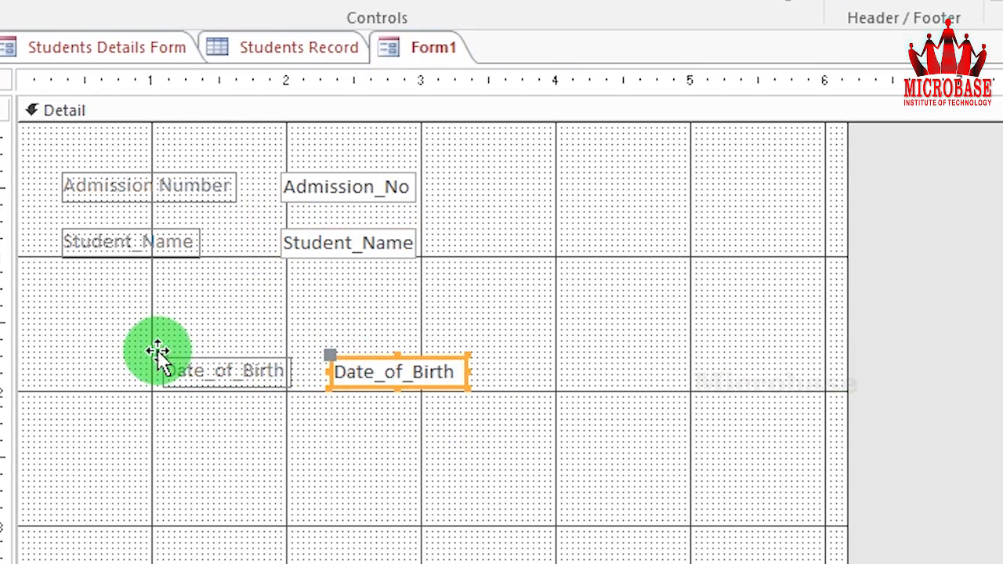
left_click_drag(157, 351, 57, 281)
left_click(332, 355)
left_click_drag(332, 354, 278, 276)
Add the Date_of_Admission field and line up its label and text box beneath the Date_of_Birth row.
left_click_drag(891, 230, 246, 402)
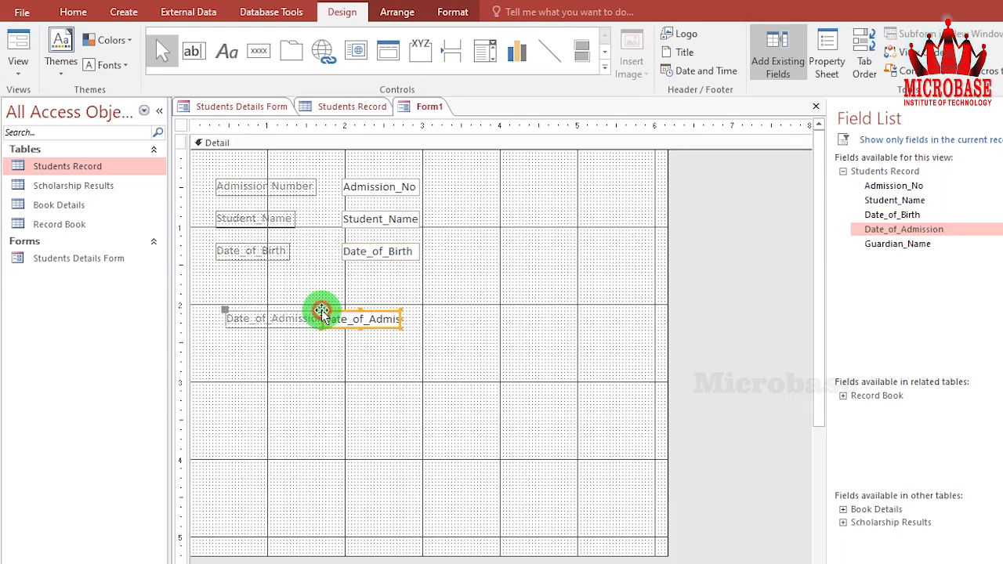
left_click_drag(225, 310, 215, 276)
left_click_drag(323, 311, 340, 276)
left_click(453, 348)
left_click(235, 285)
left_click_drag(215, 278, 214, 274)
left_click(459, 353)
Add the Guardian_Name field and align its label and text box beneath the Date_of_Admission row.
left_click_drag(897, 244, 217, 308)
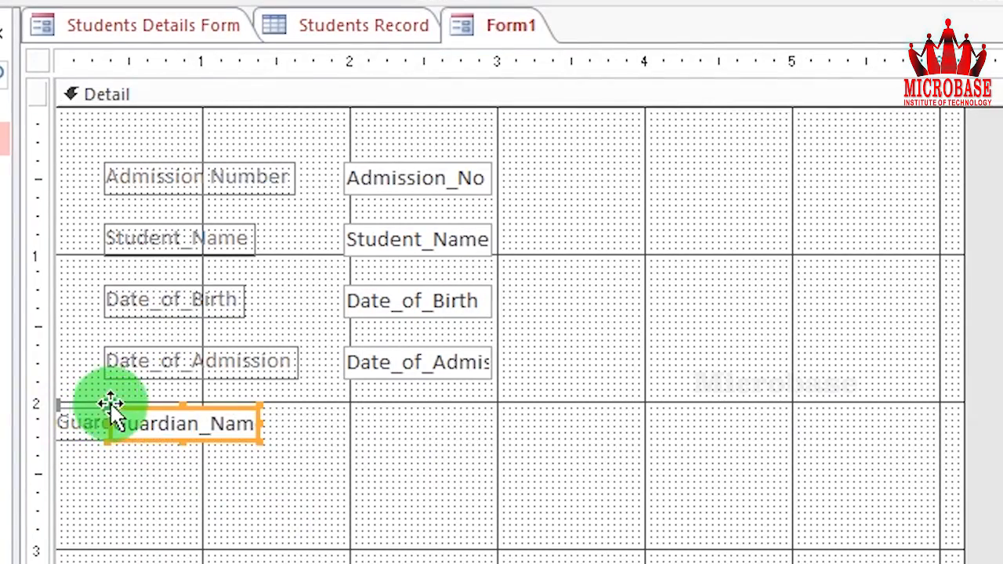
left_click_drag(110, 403, 345, 406)
left_click_drag(149, 421, 103, 405)
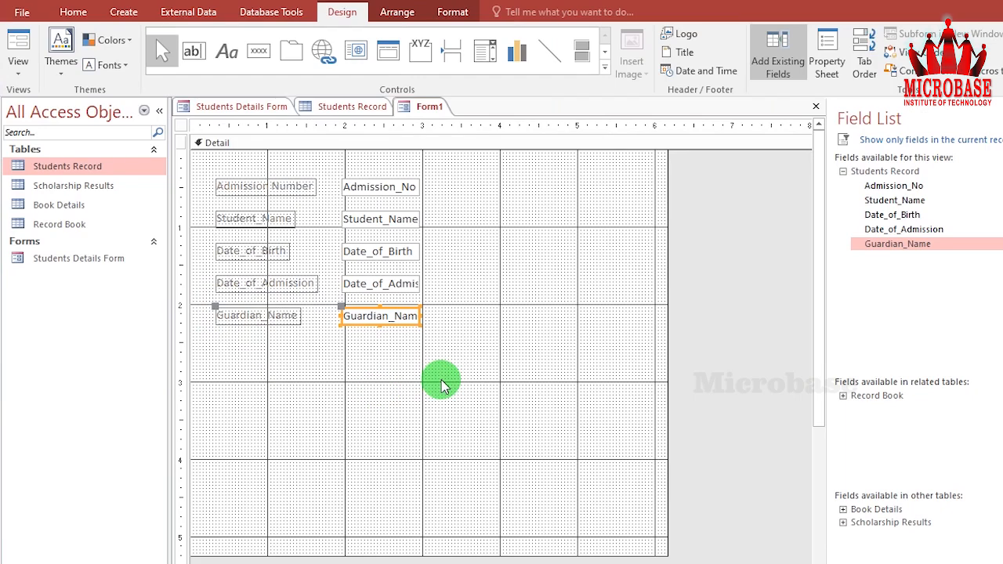
left_click(443, 384)
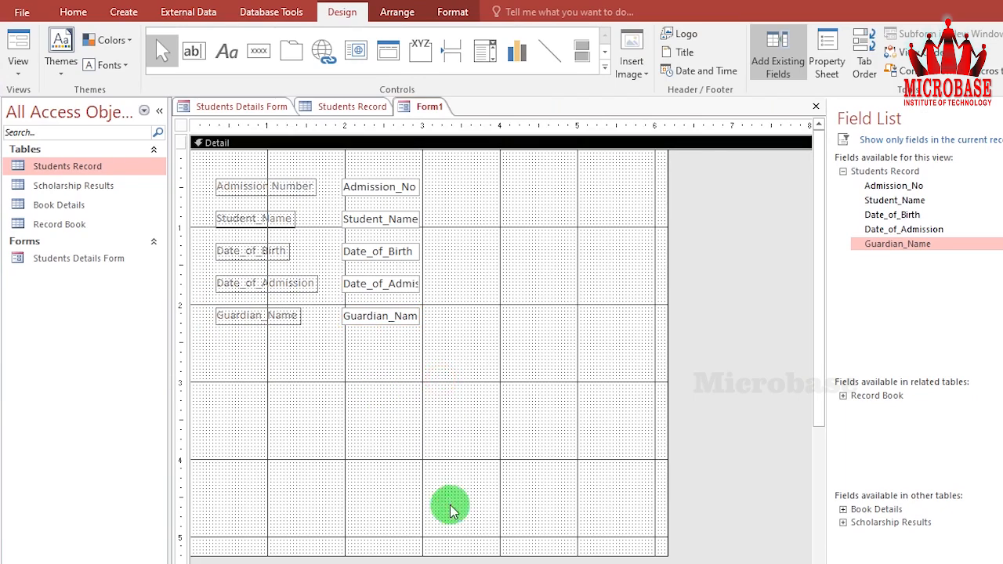
Shrink the Detail section to about 2.6 inches high and about 5.5 inches wide.
left_click_drag(451, 553, 465, 488)
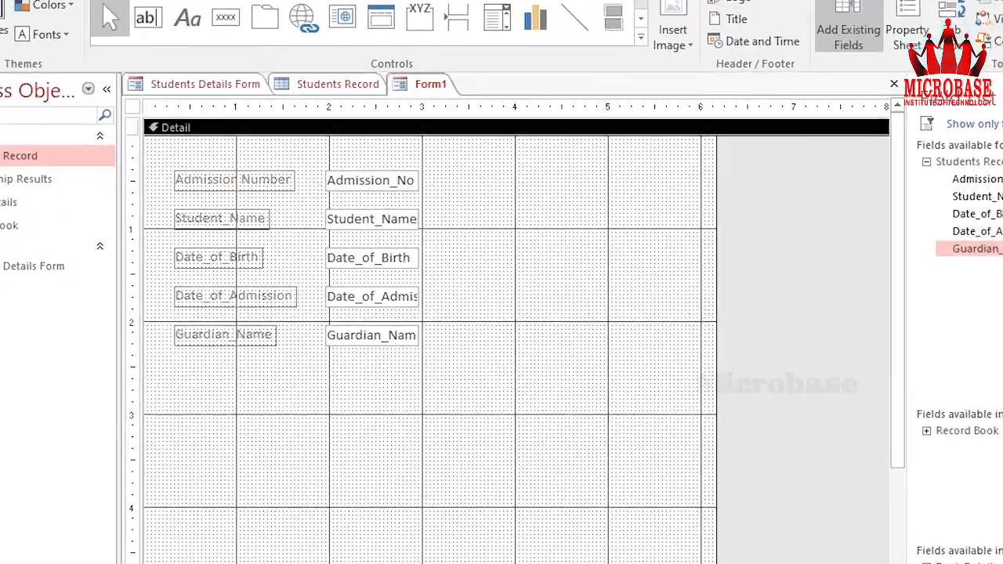
left_click_drag(453, 563, 463, 380)
left_click_drag(472, 416, 467, 419)
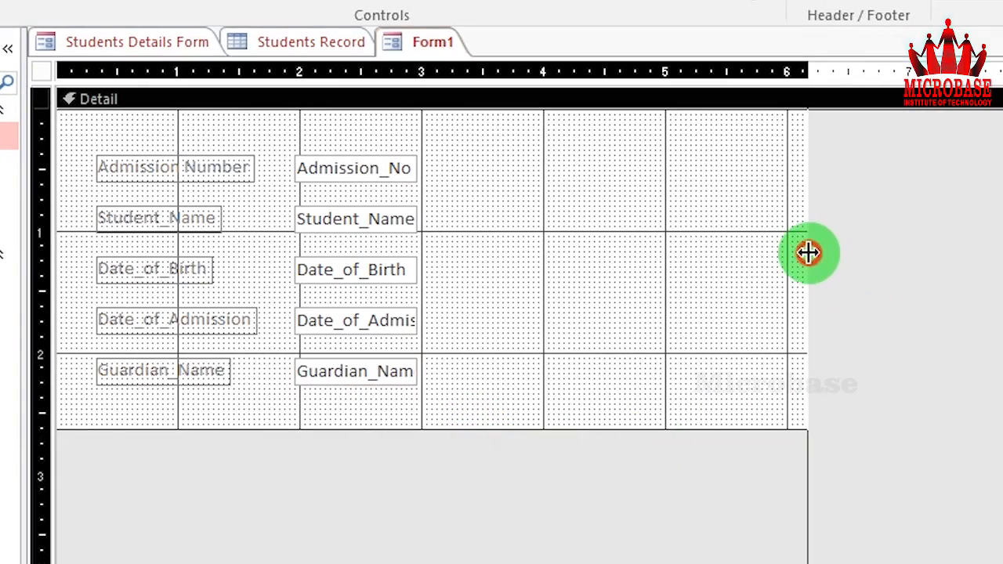
left_click_drag(808, 251, 722, 251)
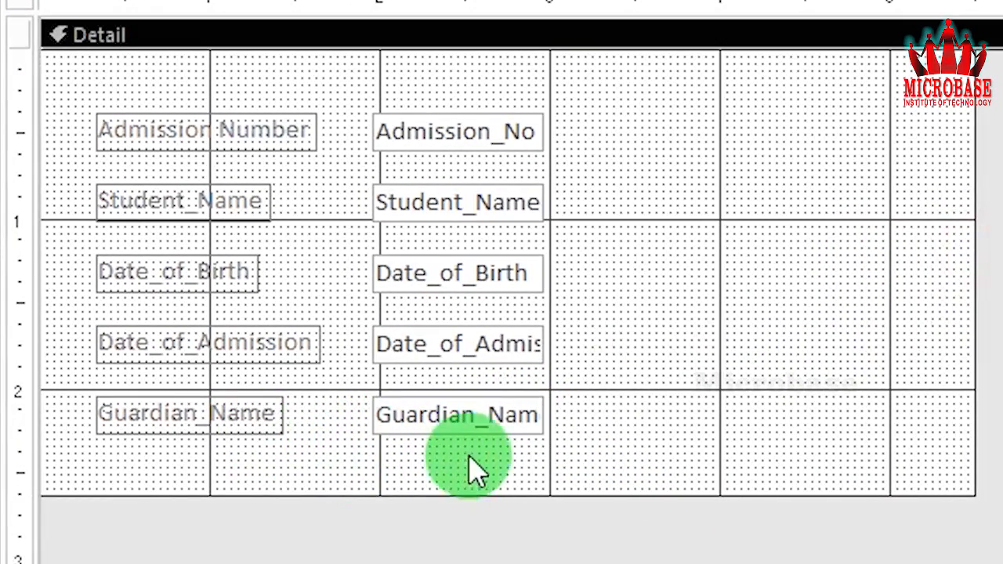
Widen the Guardian_Name and Student_Name text boxes to about 2.4 inches each.
left_click(487, 427)
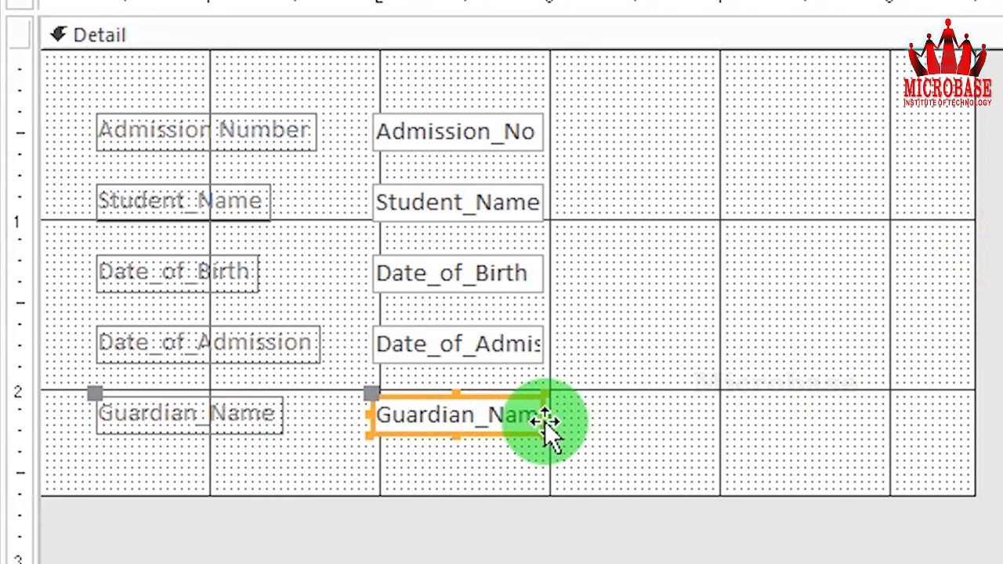
left_click_drag(549, 413, 779, 427)
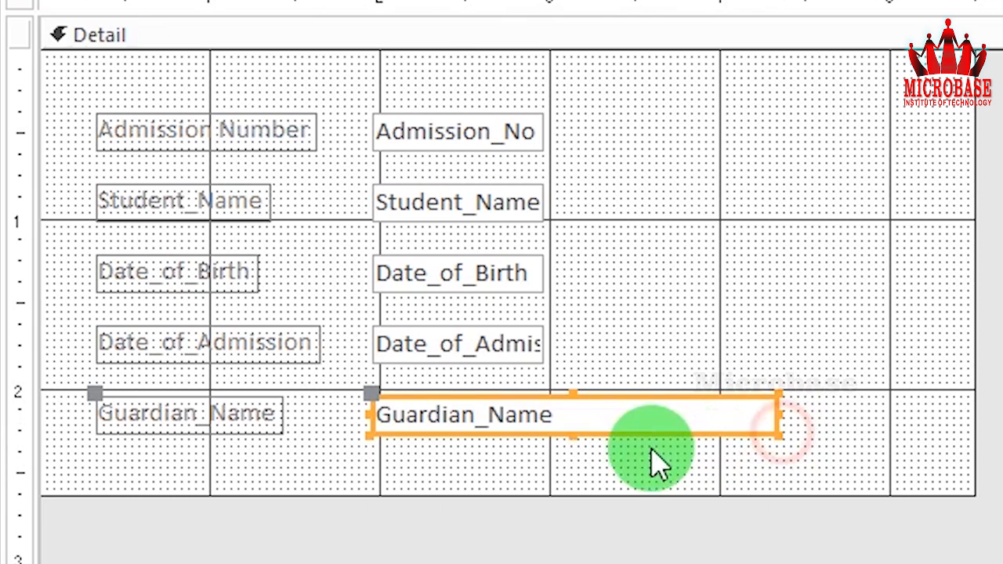
left_click(499, 359)
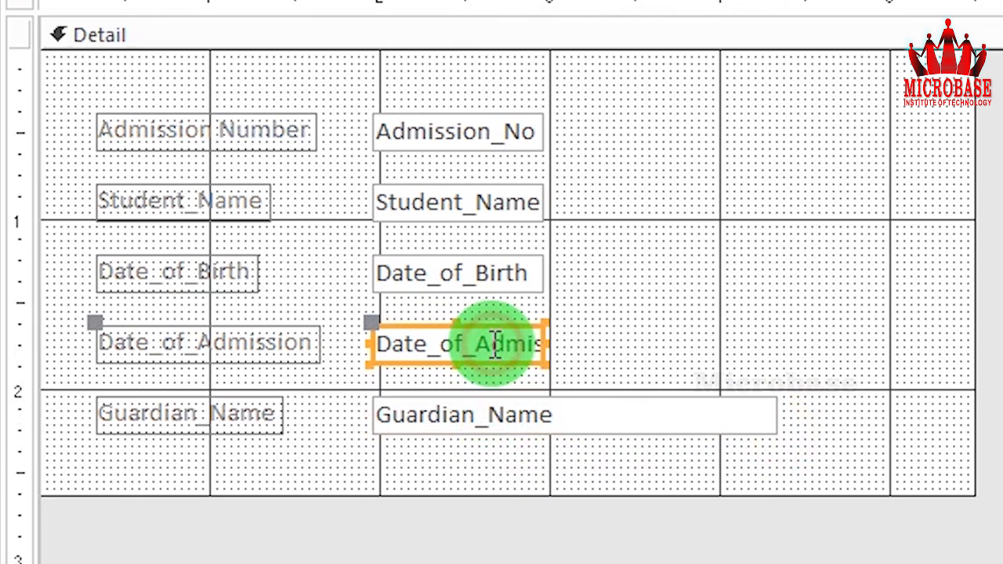
left_click(498, 276)
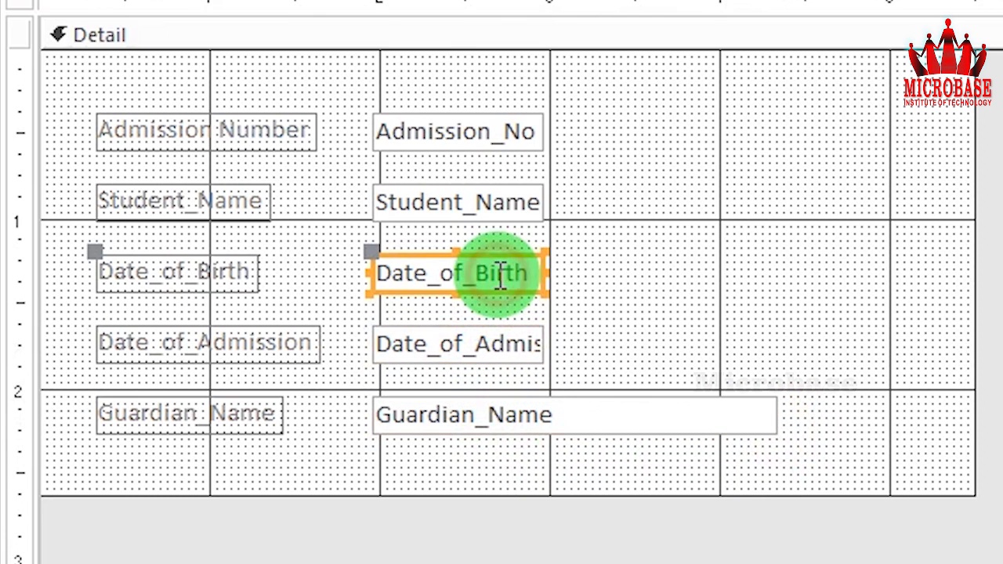
left_click(524, 202)
left_click_drag(543, 197, 781, 222)
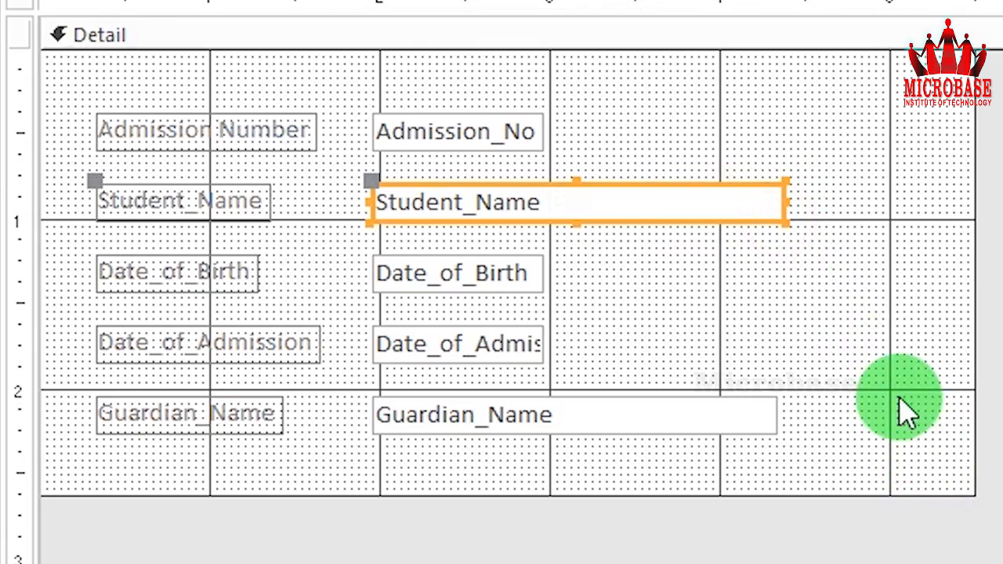
left_click(901, 408)
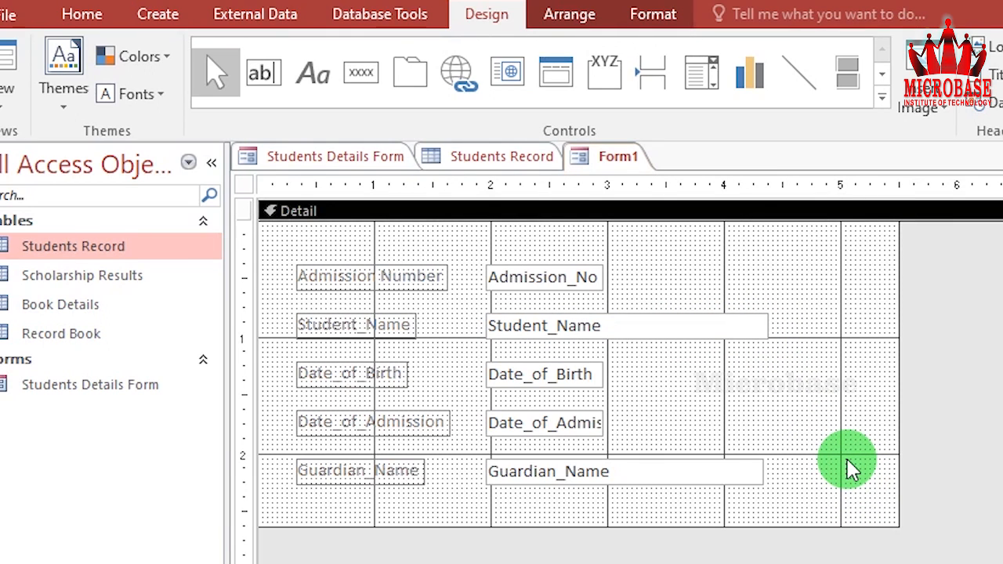
Add a label about 2.96 by 0.29 inches above the fields with the text Student Details Form.
left_click(480, 26)
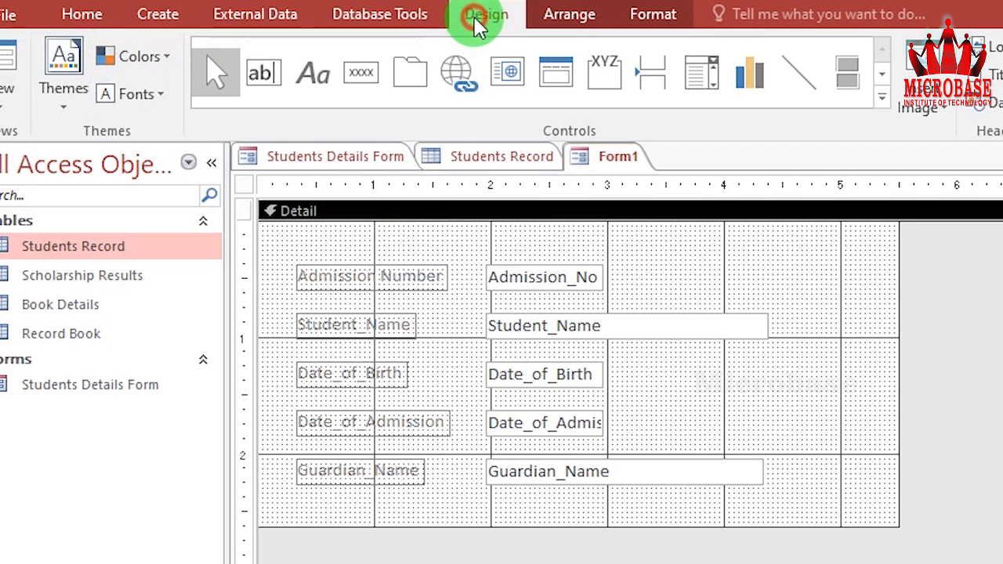
left_click(305, 86)
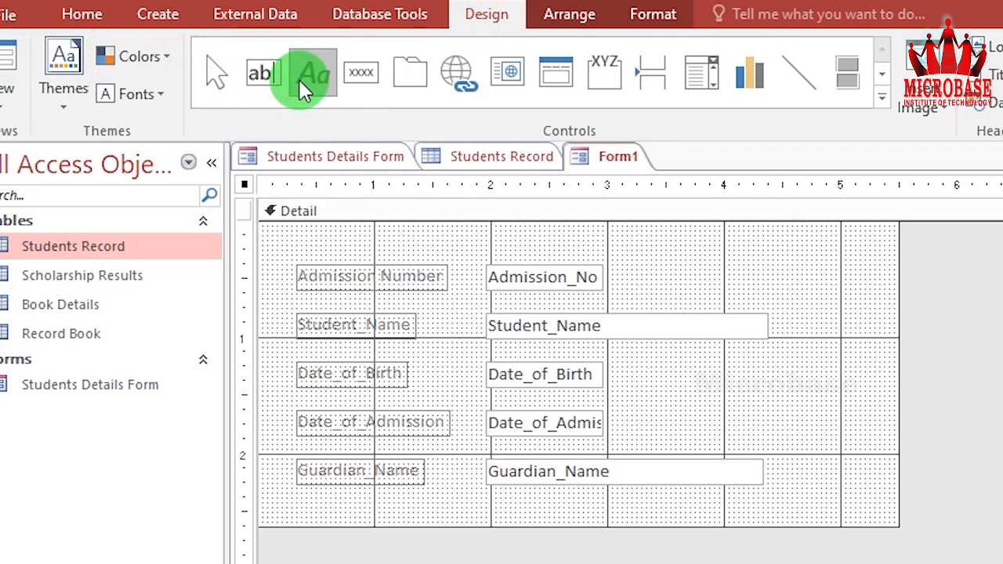
left_click_drag(411, 226, 755, 256)
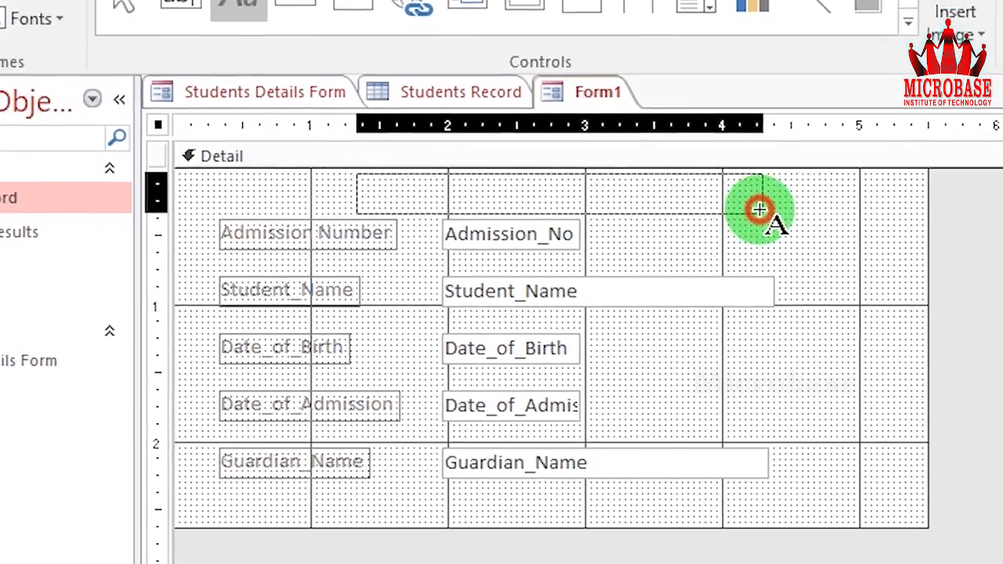
left_click_drag(760, 208, 762, 210)
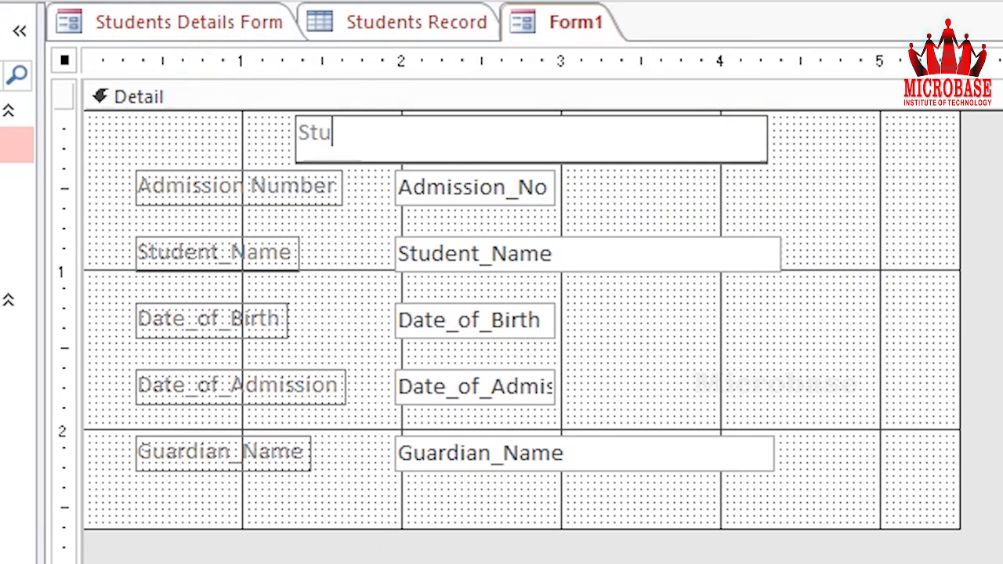
type("Student Details Form")
left_click(731, 147)
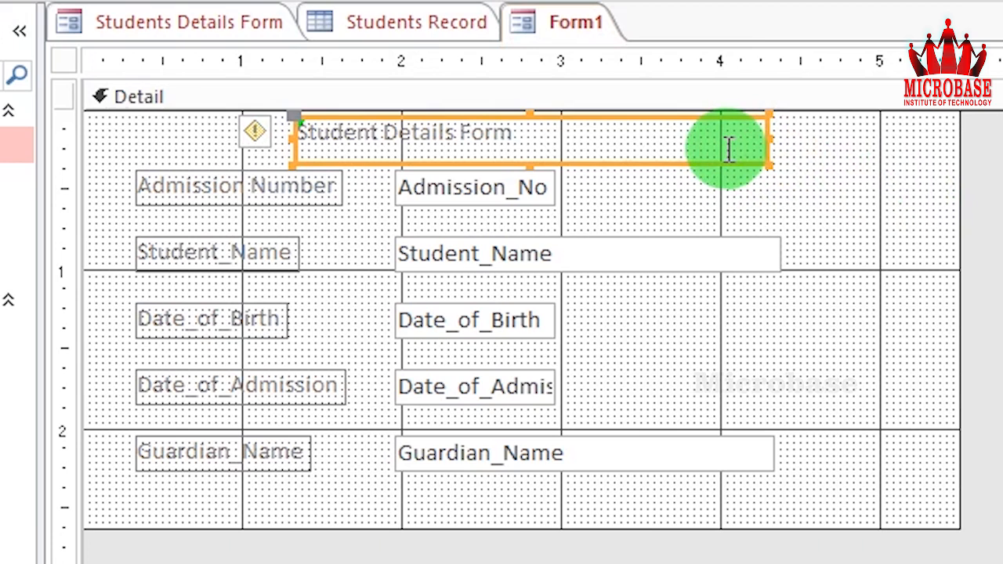
Set the Student Details Form label's font size to 20 and its text alignment to Center.
left_click(671, 65)
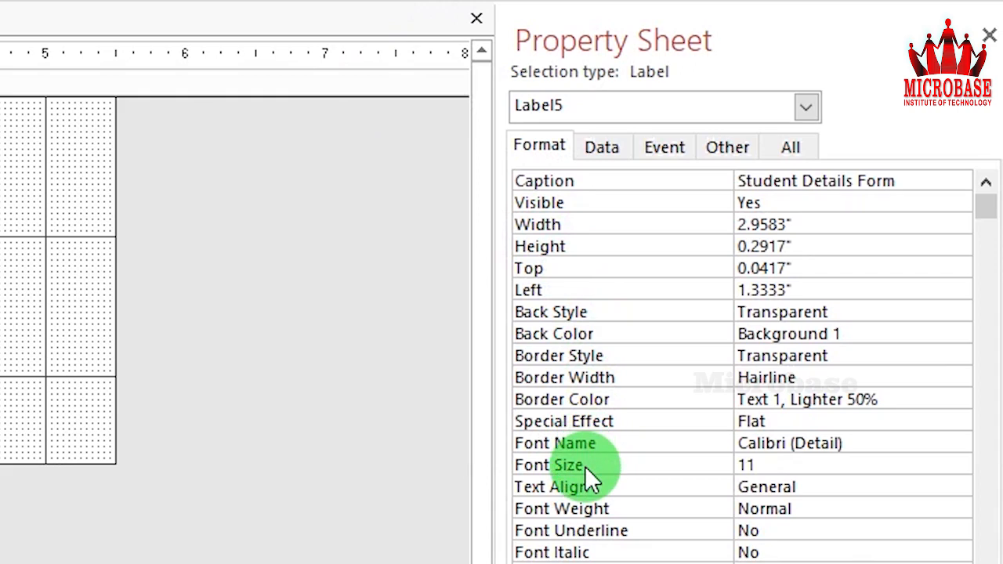
left_click(584, 466)
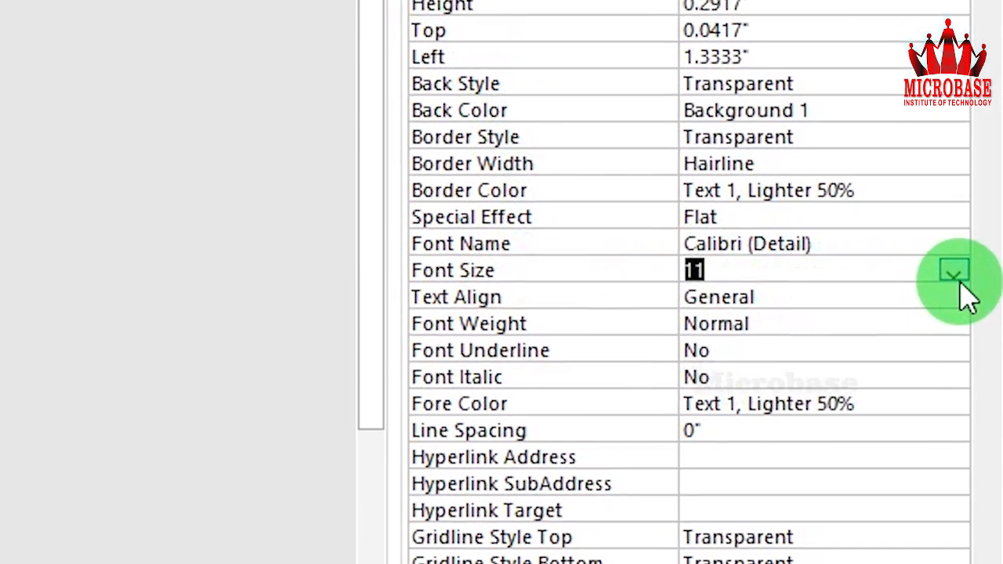
left_click(960, 465)
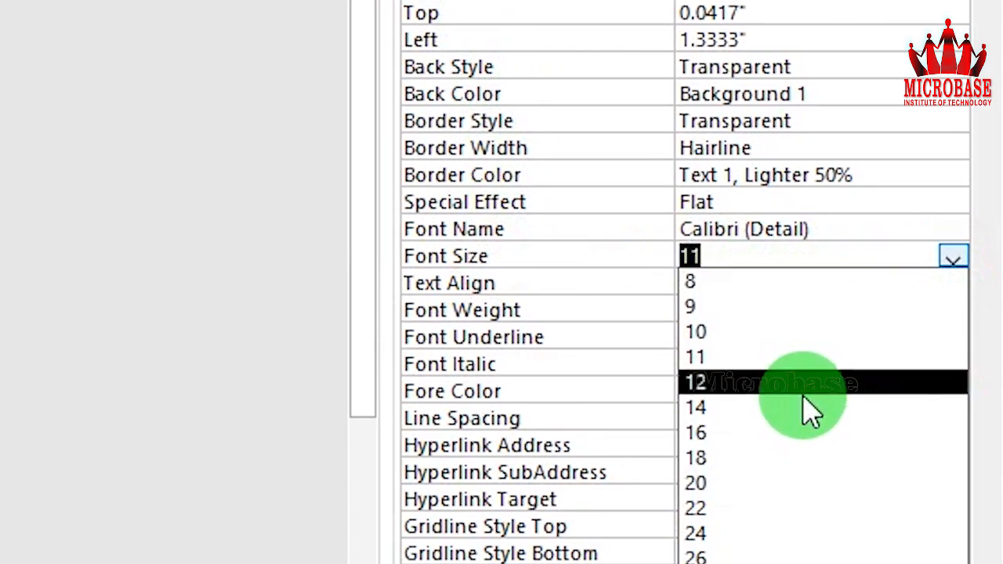
left_click(754, 486)
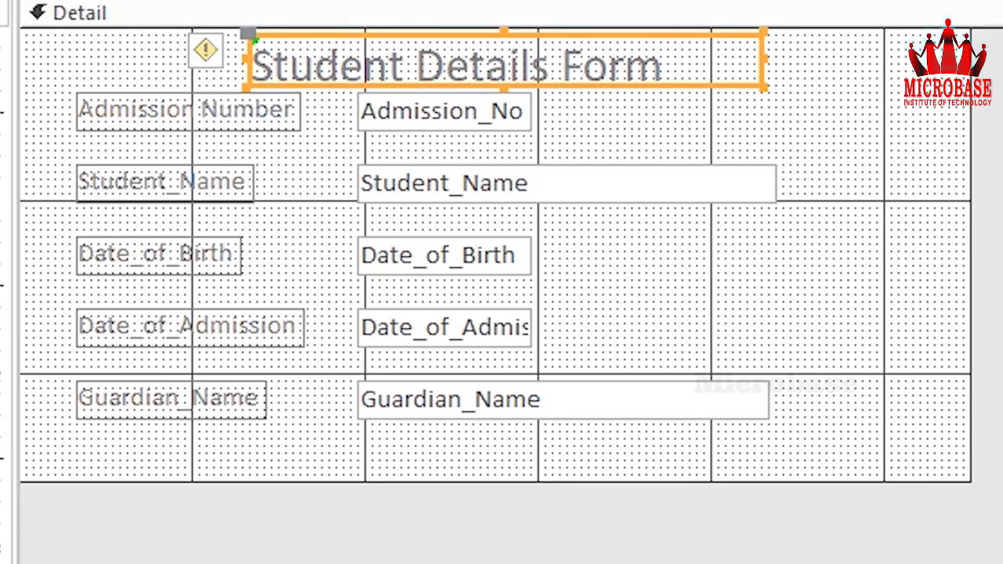
left_click(882, 347)
left_click(933, 352)
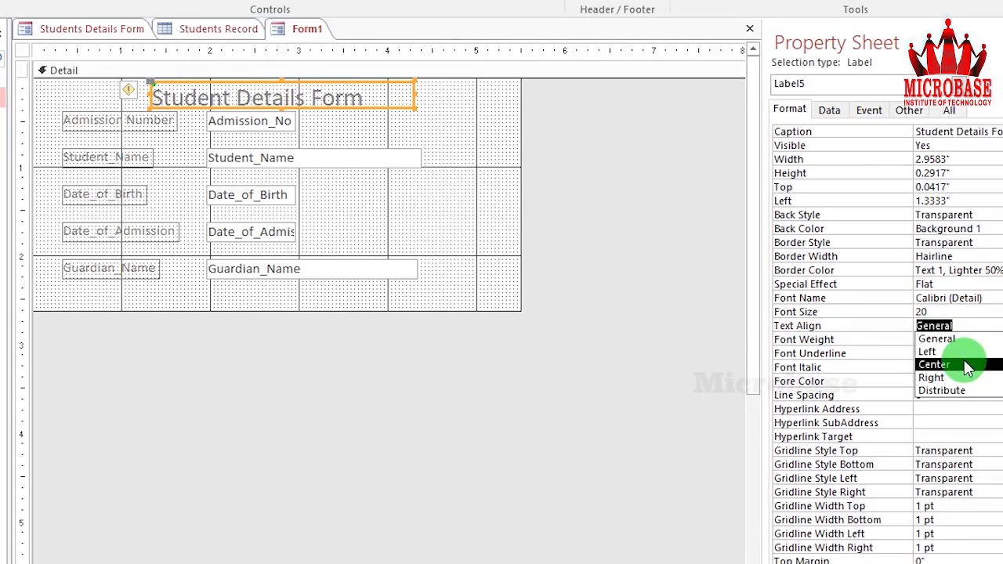
left_click(934, 364)
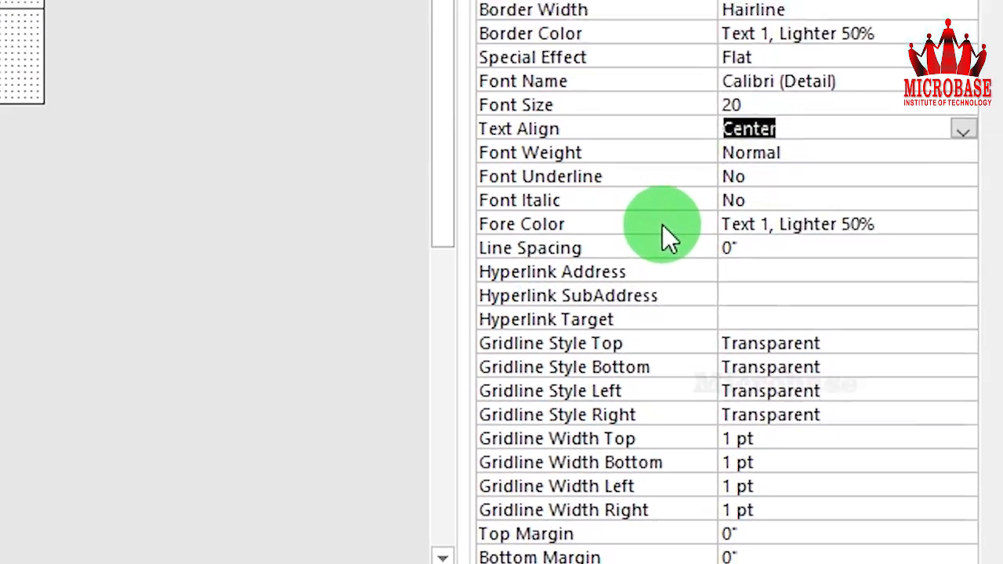
Change the fore color of the Student Details Form label to dark blue.
left_click(884, 384)
left_click(902, 172)
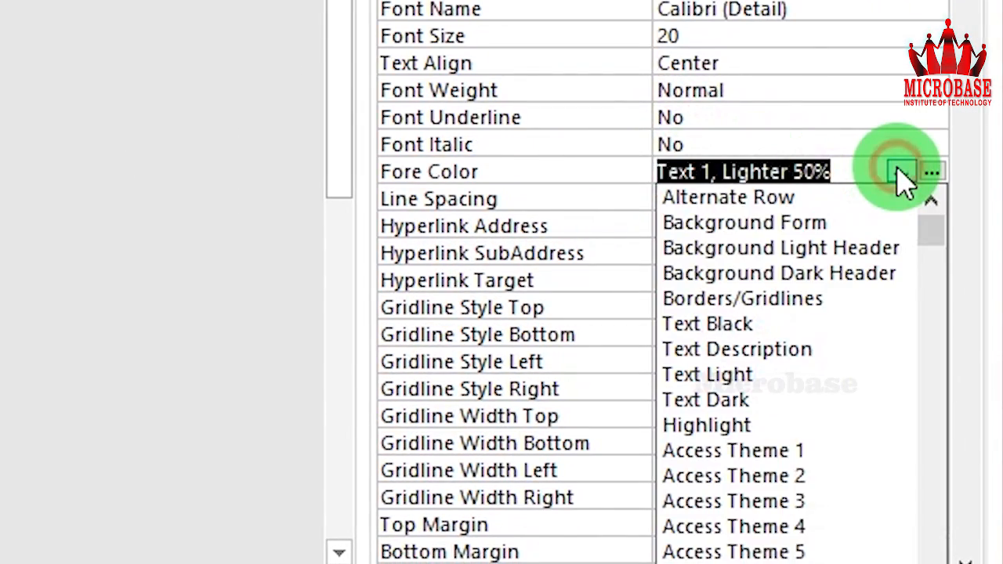
left_click(901, 172)
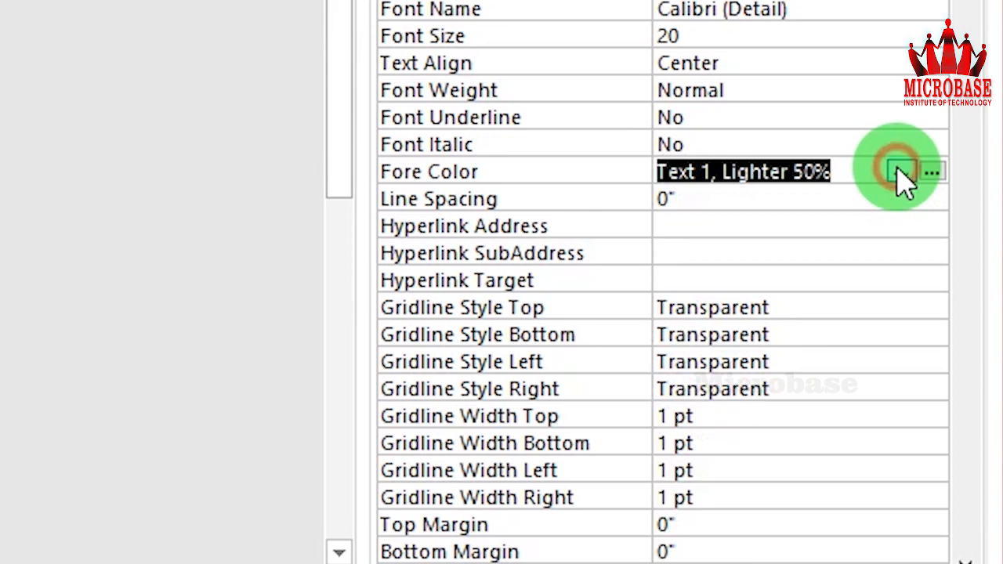
left_click(933, 174)
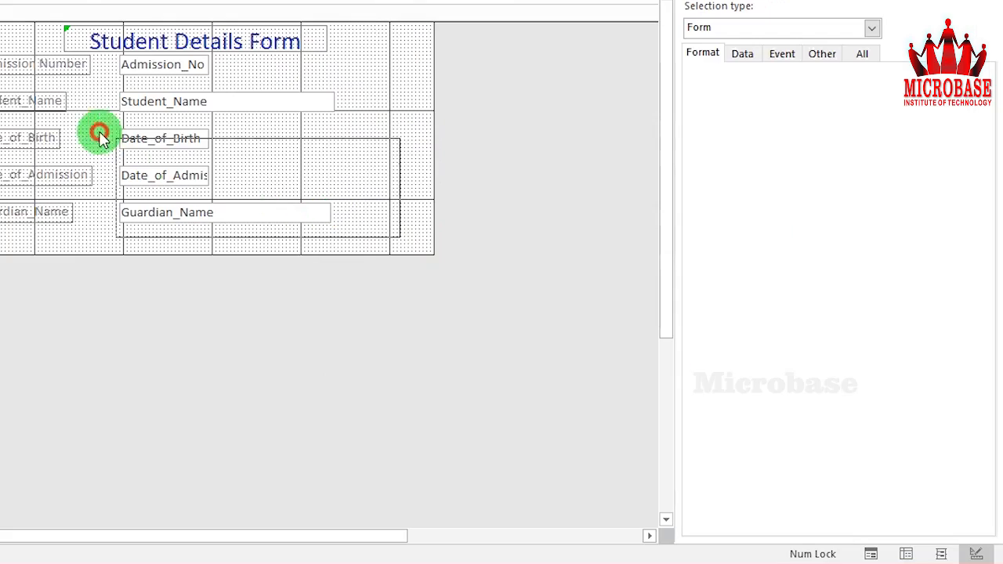
Select all five field rows with their labels and move them slightly down, clear of the title.
left_click(89, 151)
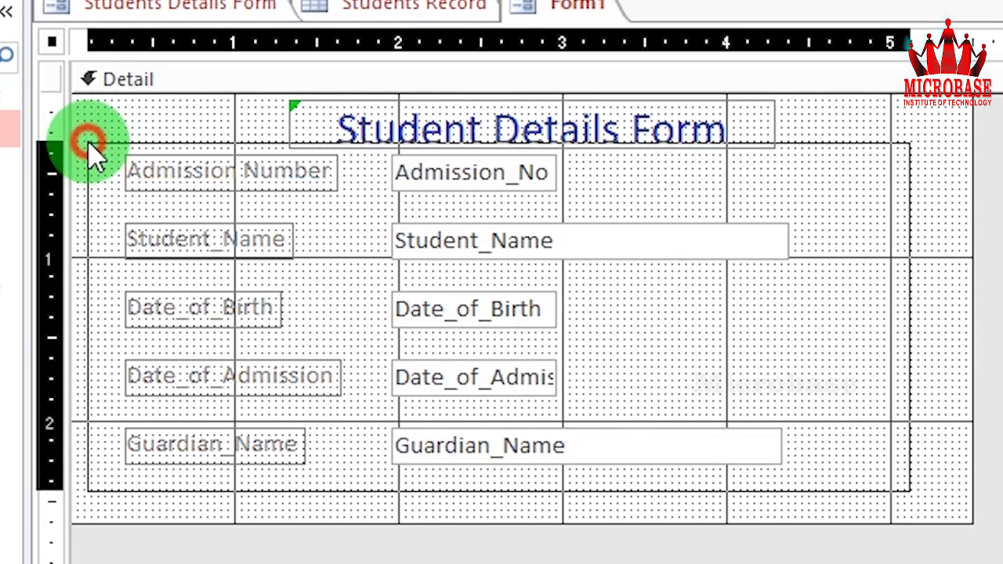
left_click_drag(920, 499, 112, 172)
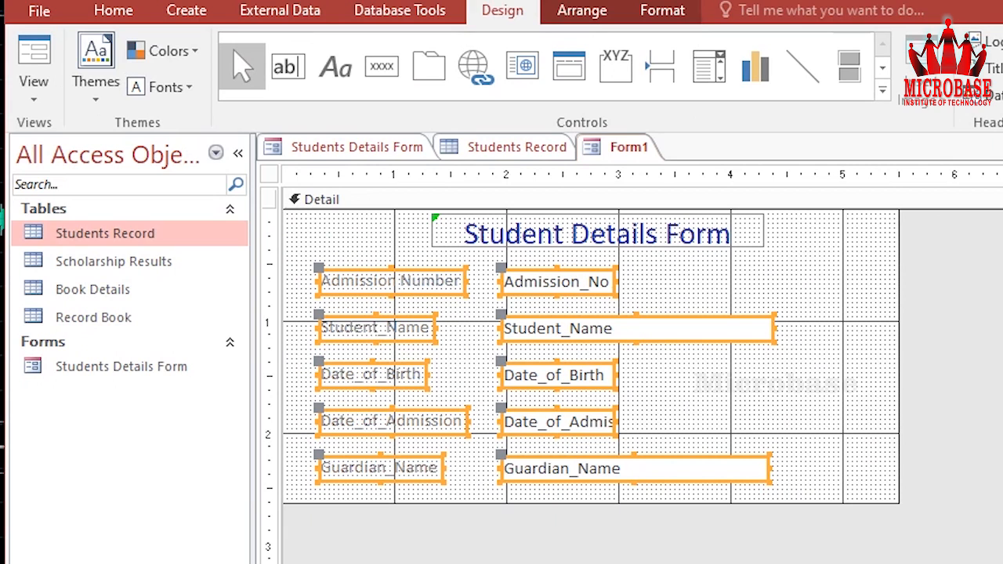
left_click(874, 382)
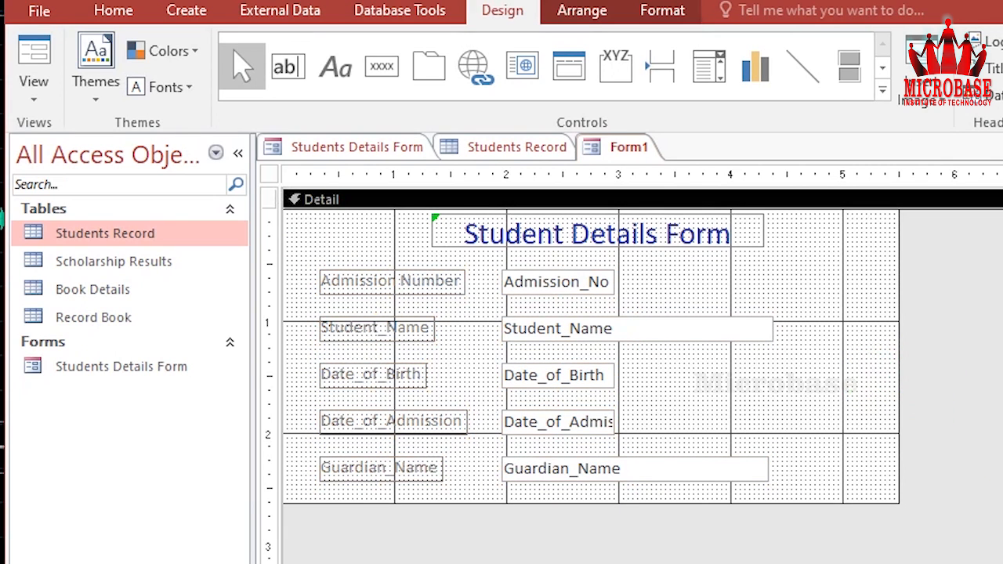
Display the new form in Form View and advance through the student records.
key("F5")
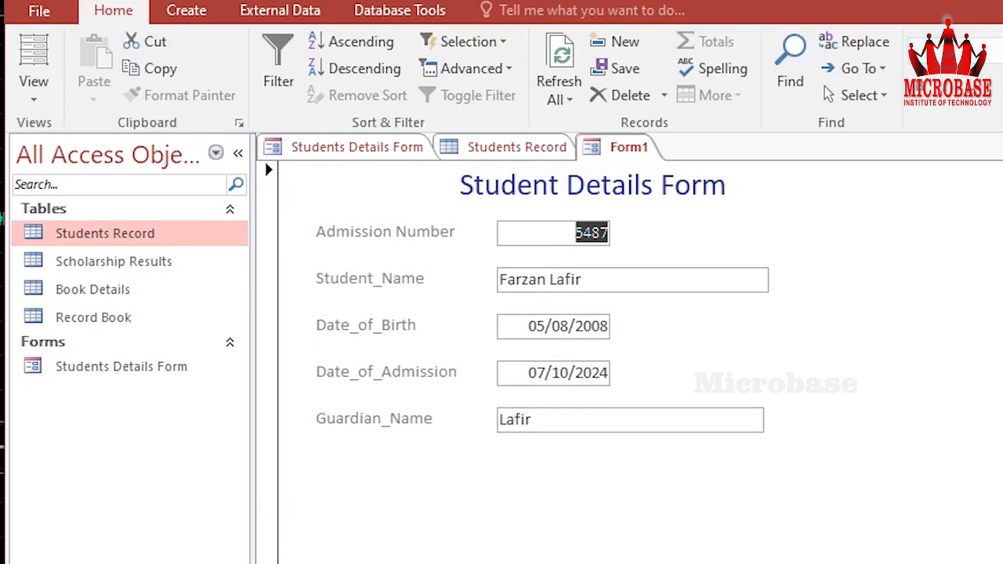
left_click(171, 543)
left_click(171, 544)
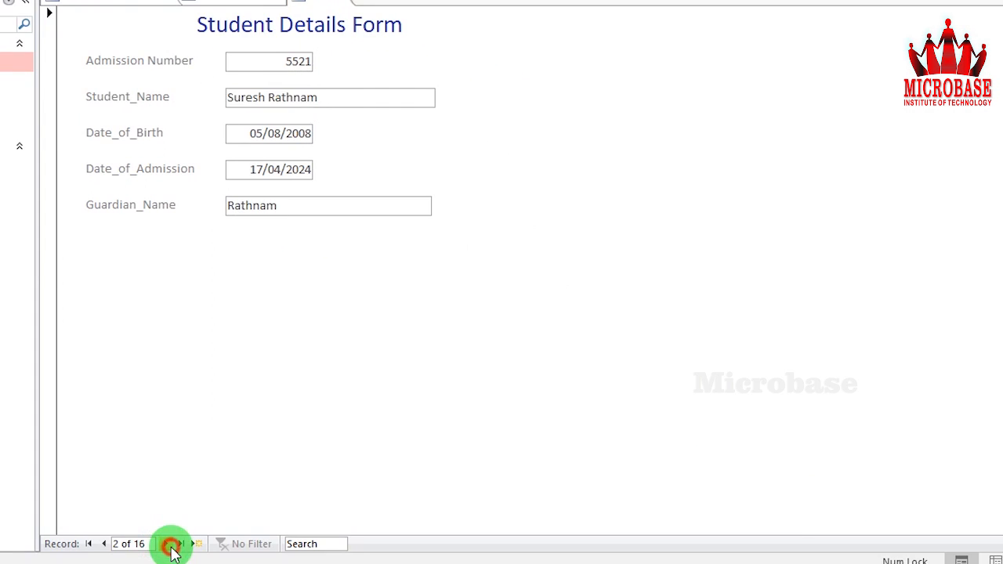
Advance through the student records in the form and go to a new blank record.
left_click(172, 544)
left_click(172, 545)
left_click(171, 544)
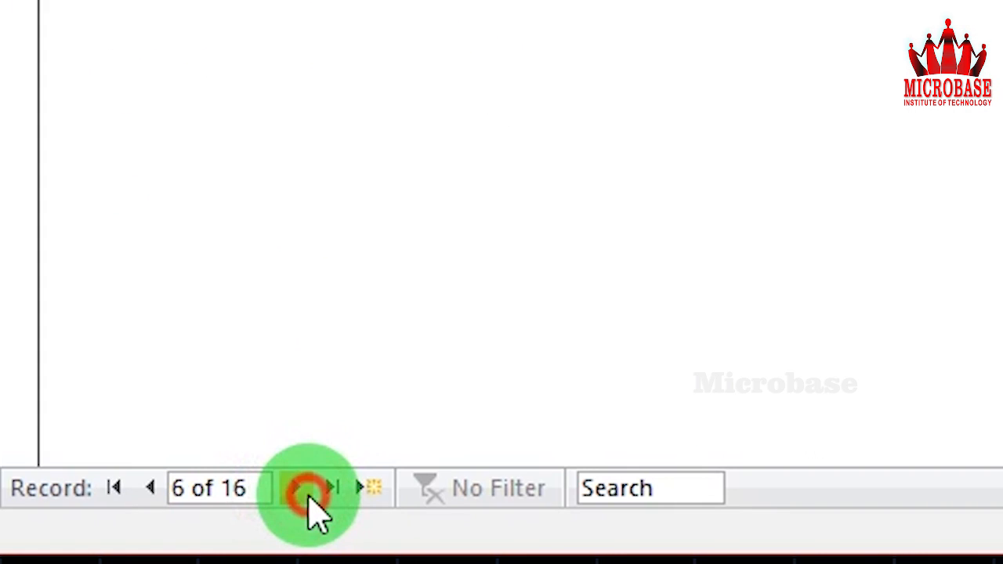
left_click(172, 545)
left_click(308, 496)
left_click(308, 496)
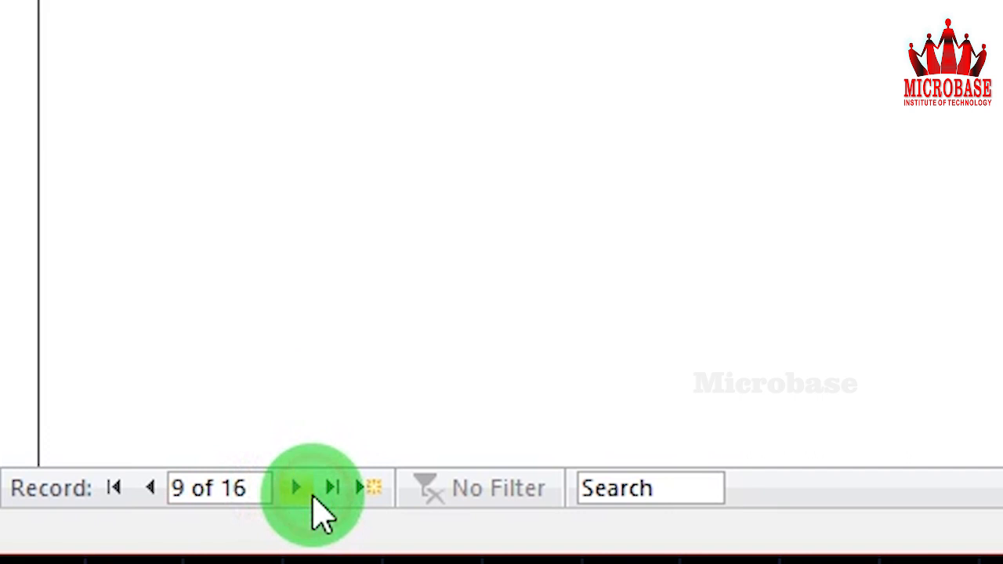
left_click(380, 489)
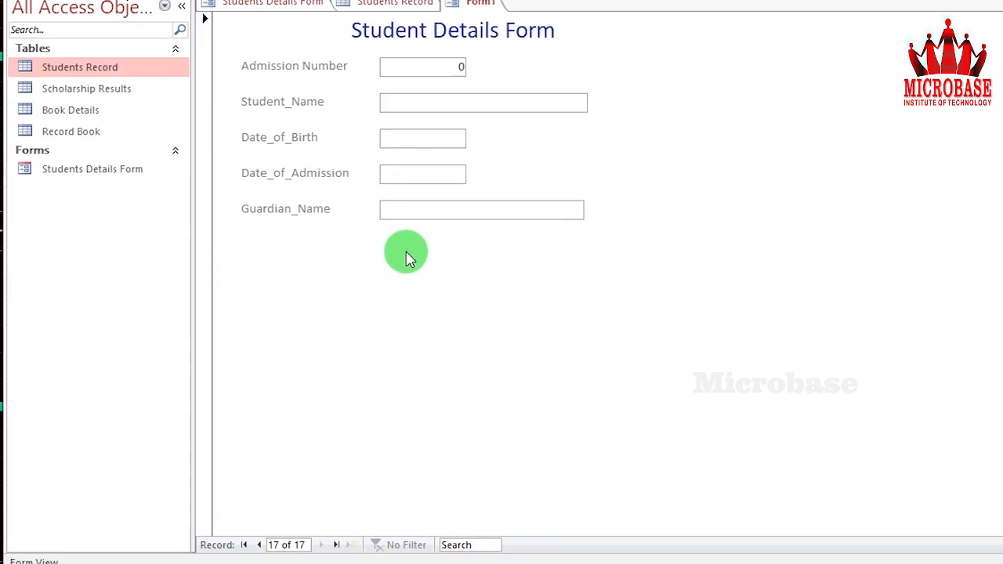
left_click(435, 75)
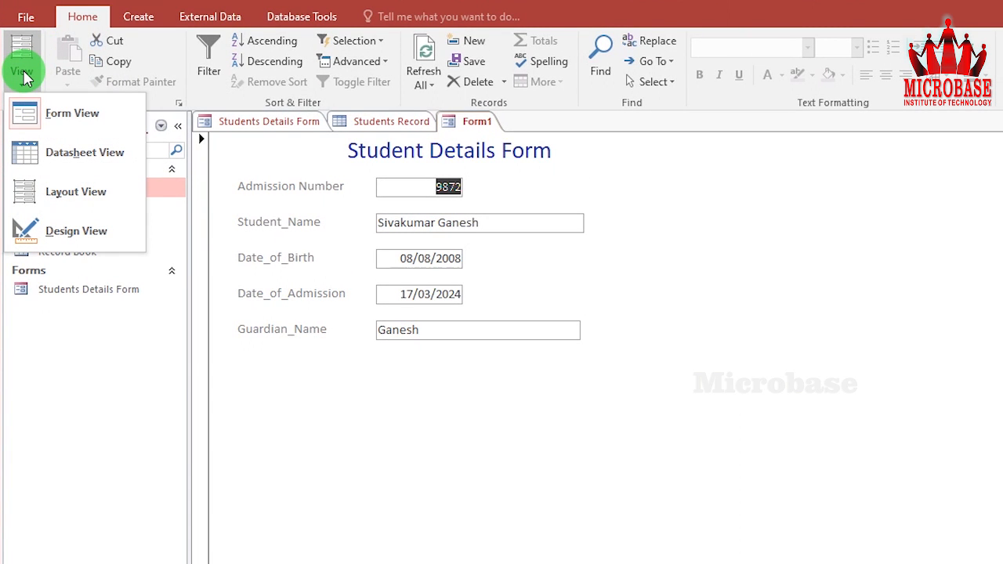
In Design View, shorten the Detail section to about 3 inches and place a command button below the Guardian_Name label.
left_click(37, 231)
left_click_drag(369, 396, 363, 348)
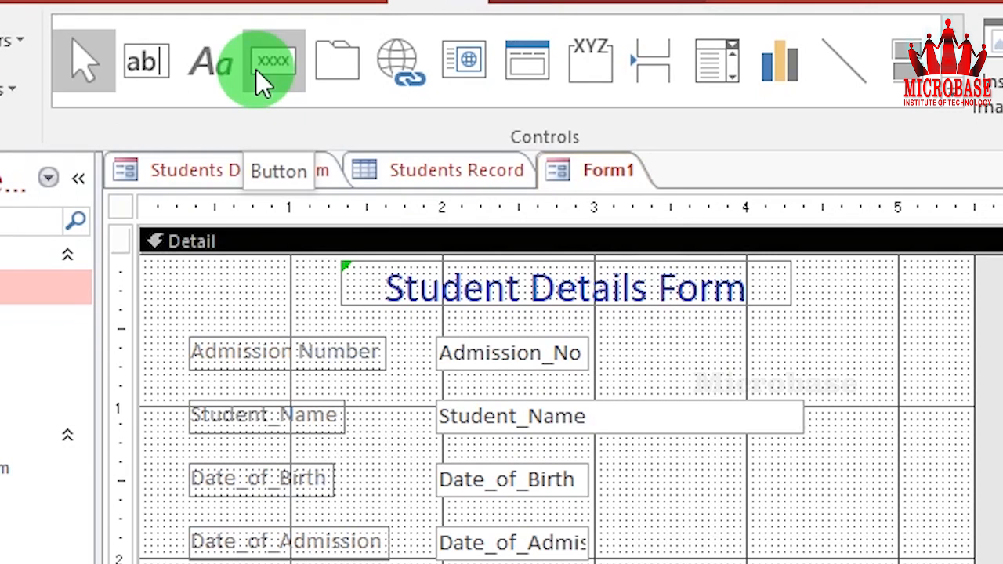
left_click(236, 44)
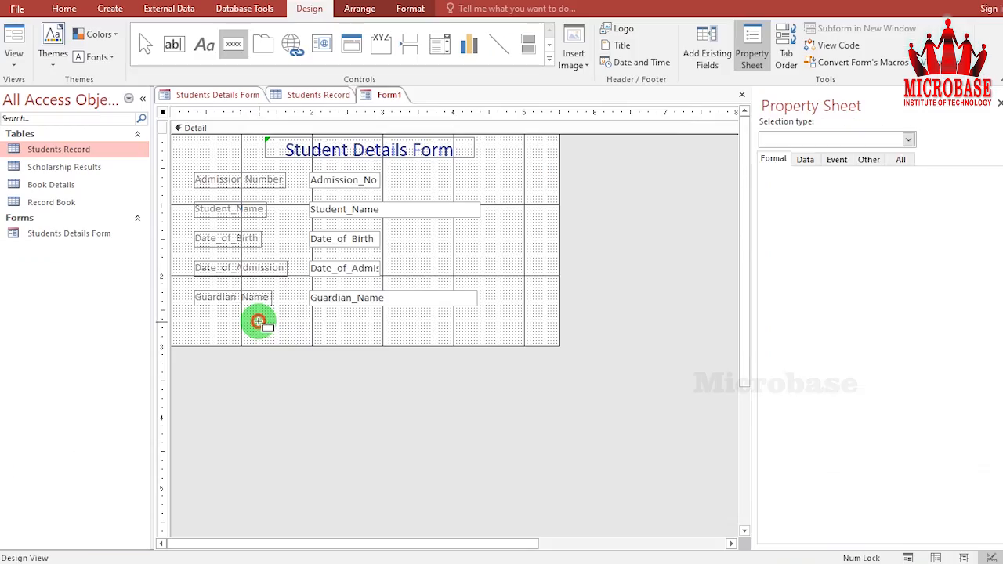
left_click(263, 325)
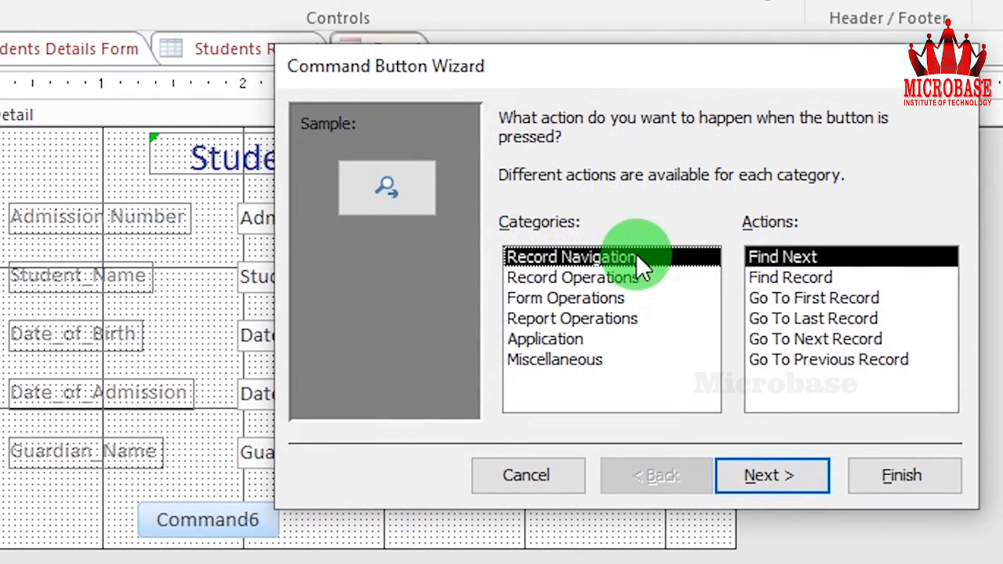
Configure the button with the Record Operations action Add New Record, the text Add Record and the name cmdNew.
left_click(634, 281)
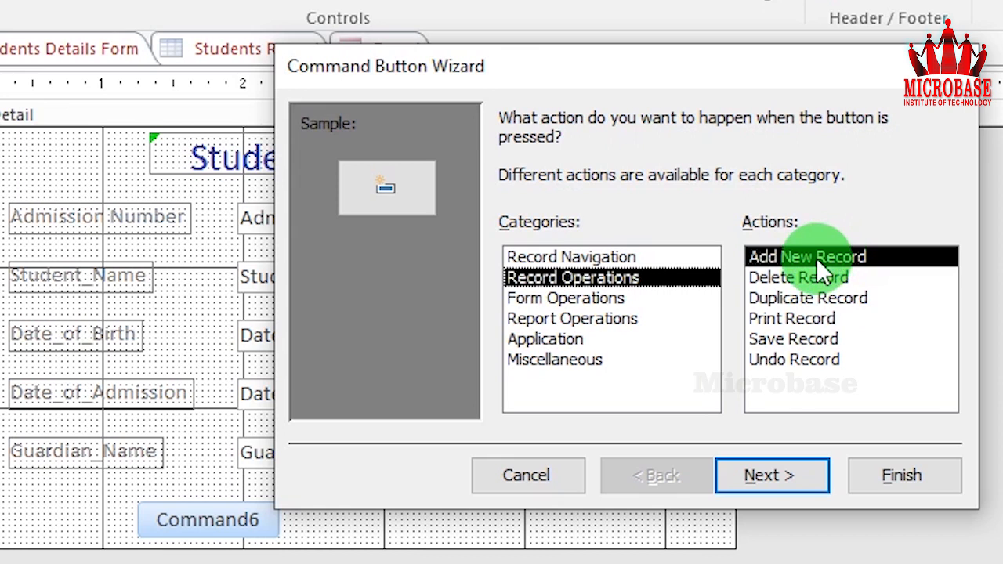
left_click(772, 476)
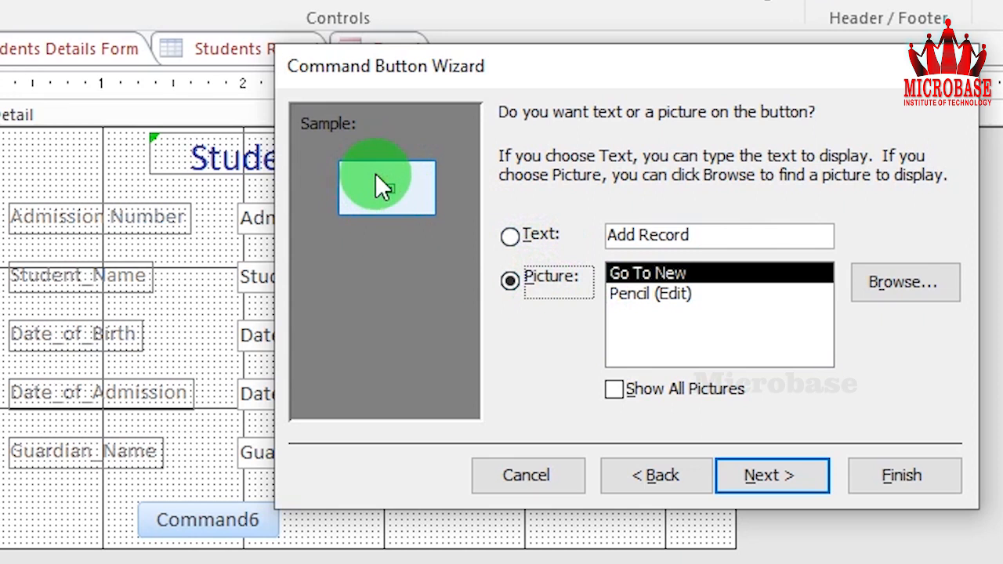
left_click(617, 293)
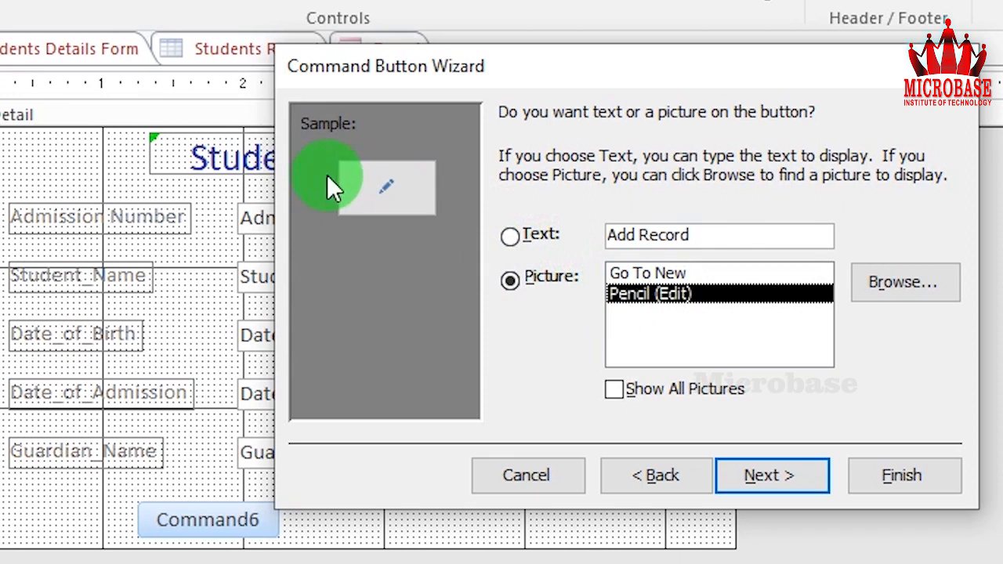
left_click(514, 240)
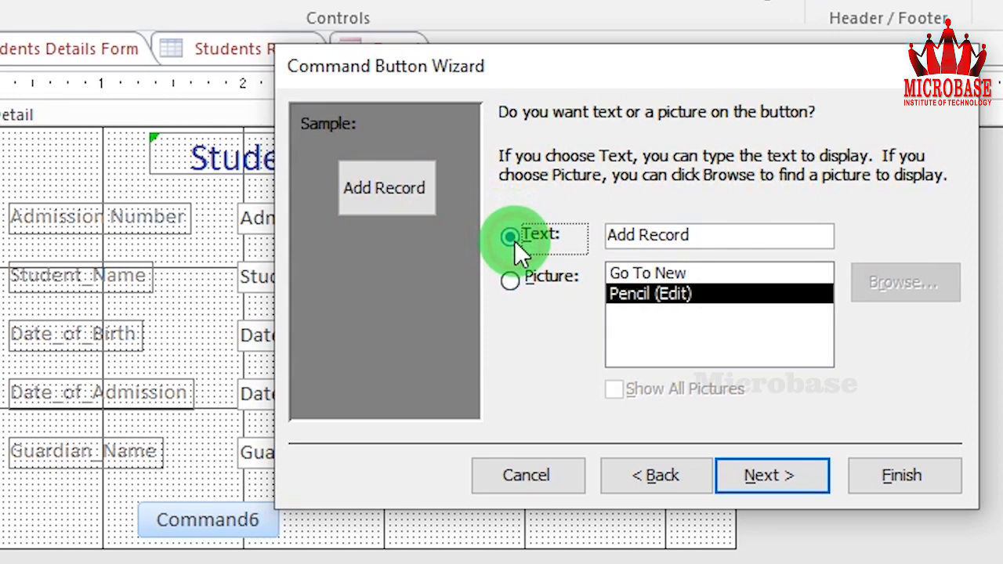
left_click(644, 237)
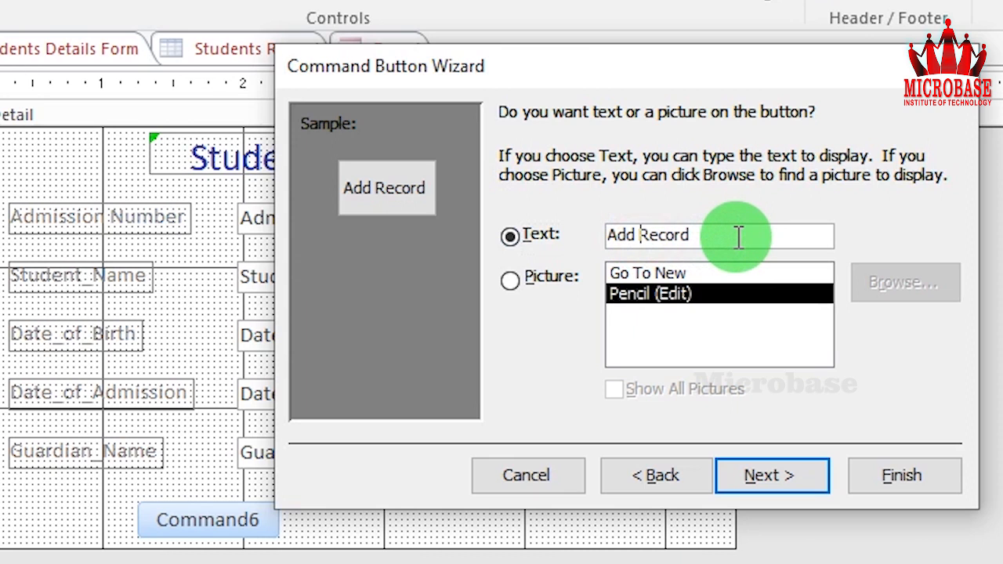
left_click(774, 473)
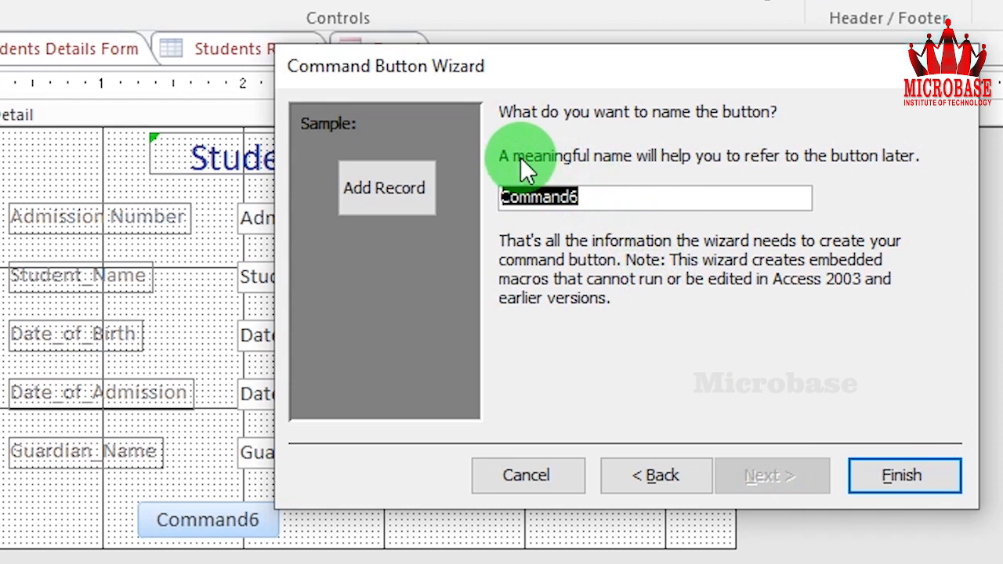
type("cmdNew")
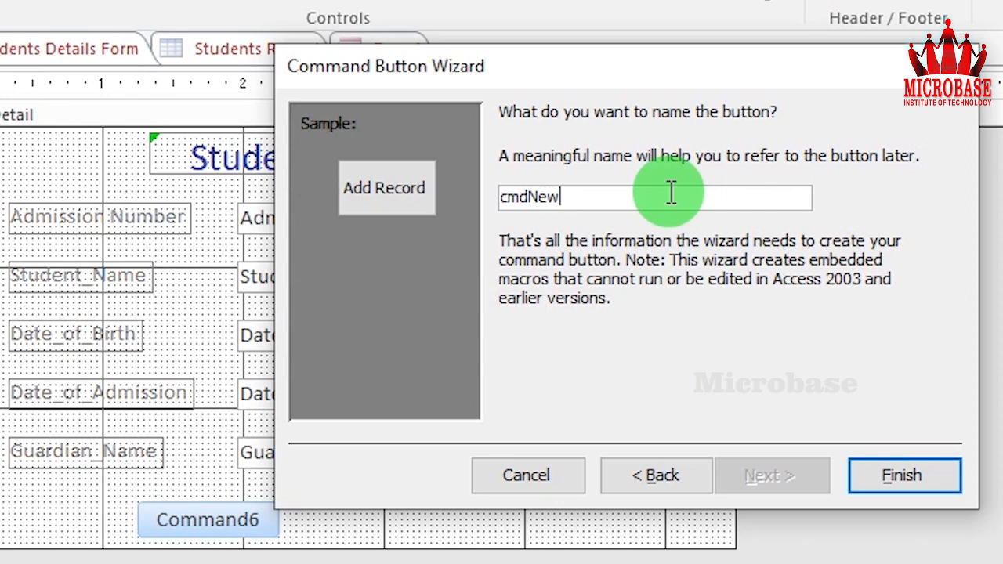
left_click(899, 483)
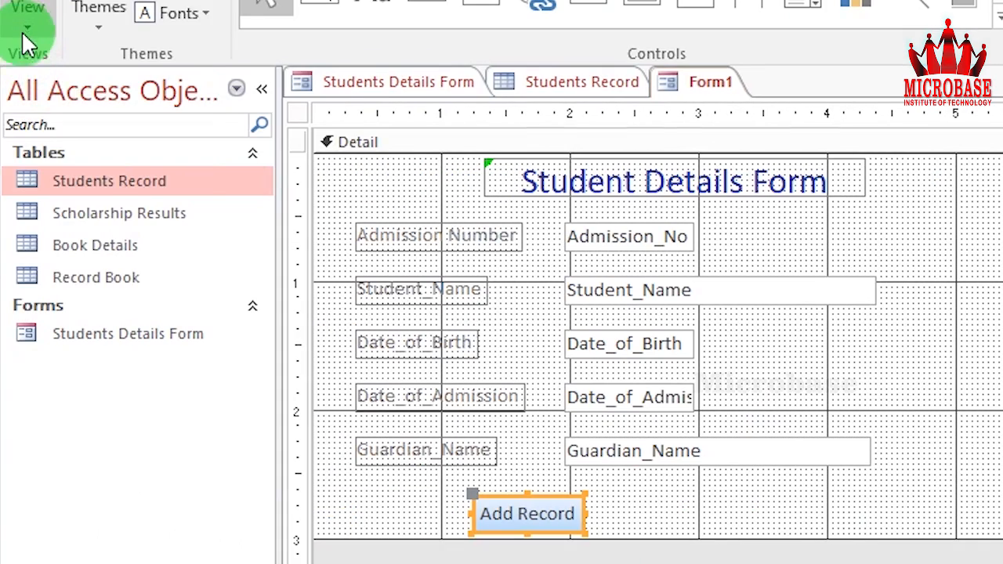
Display the form in Form View and test the Add Record button by starting a blank record.
left_click(25, 21)
left_click(40, 73)
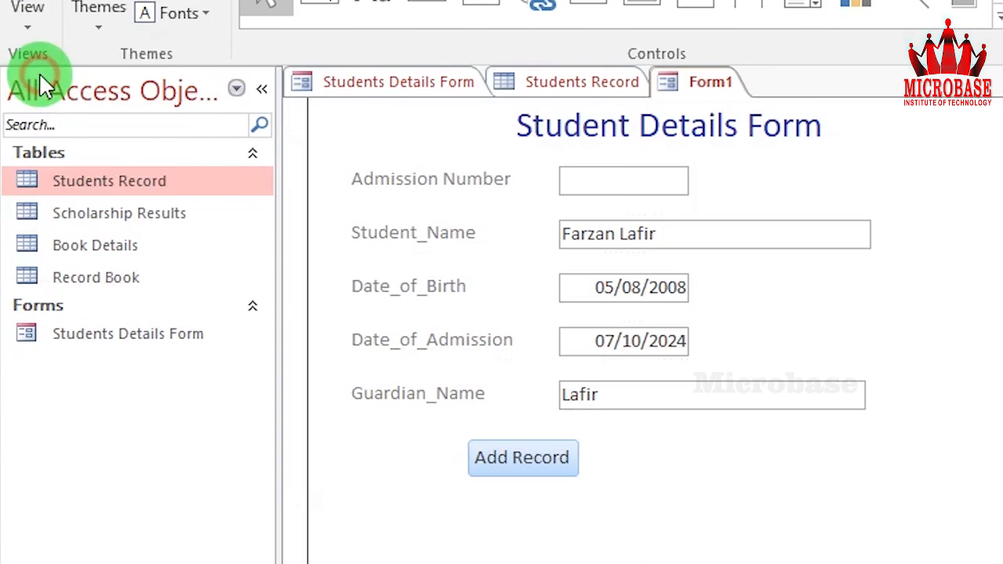
left_click(522, 462)
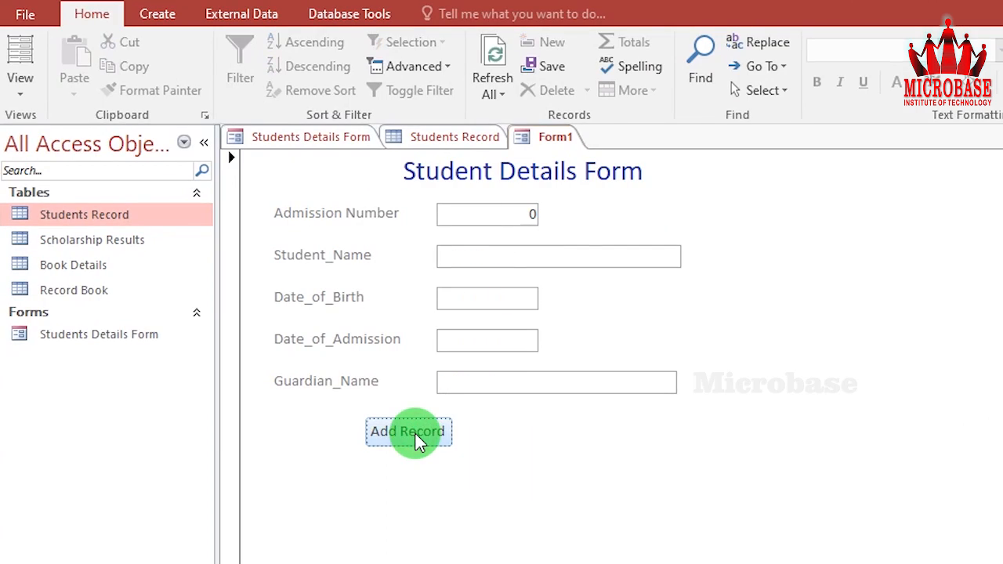
left_click(505, 210)
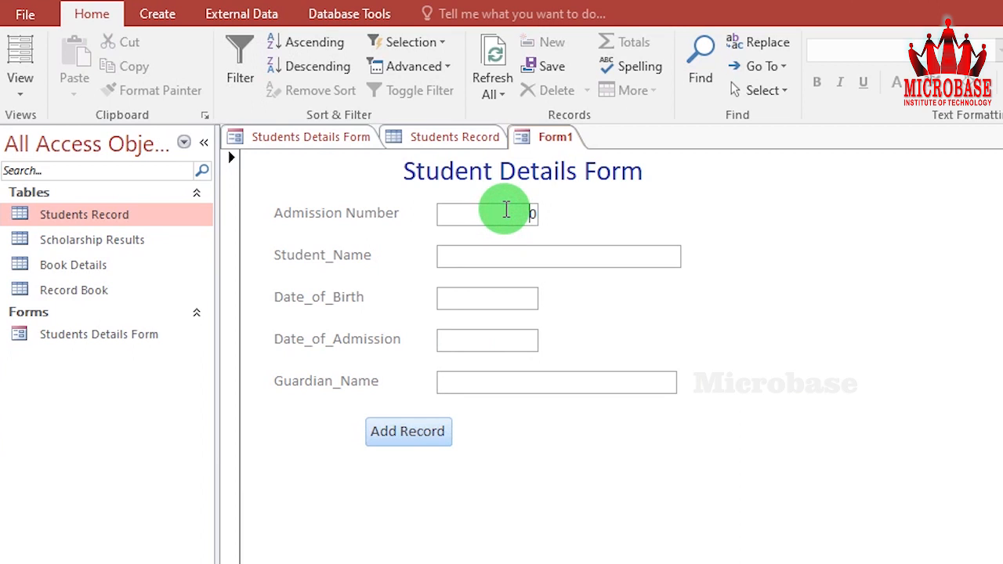
Return the form to Design View and place a second command button beside Add Record, below the Guardian_Name field.
left_click(18, 90)
left_click(57, 263)
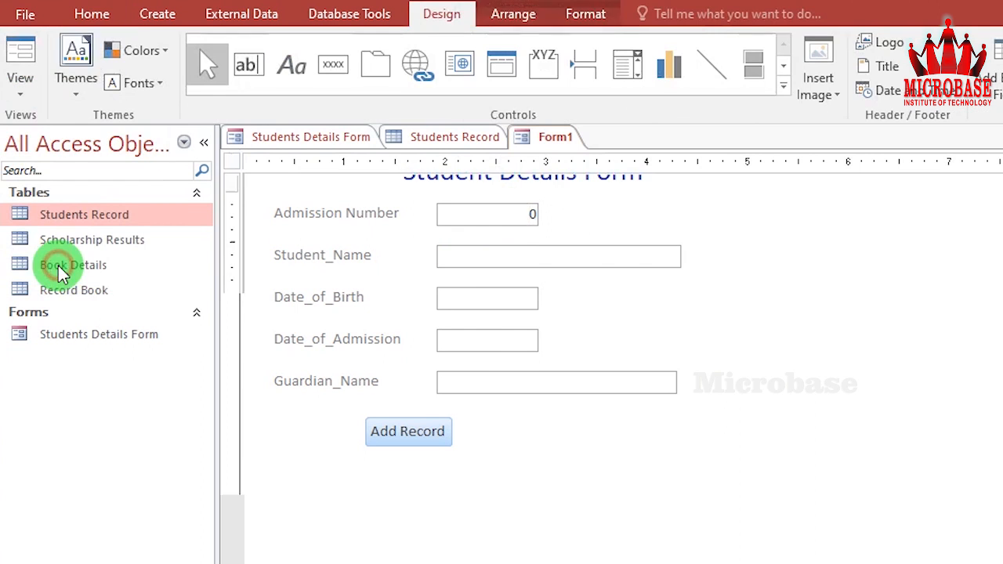
left_click(525, 478)
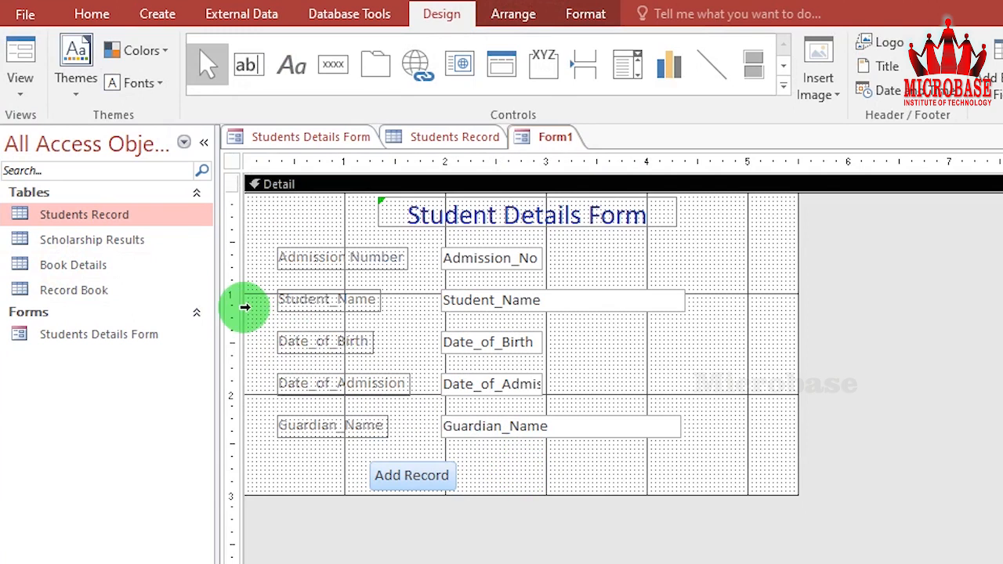
left_click(333, 69)
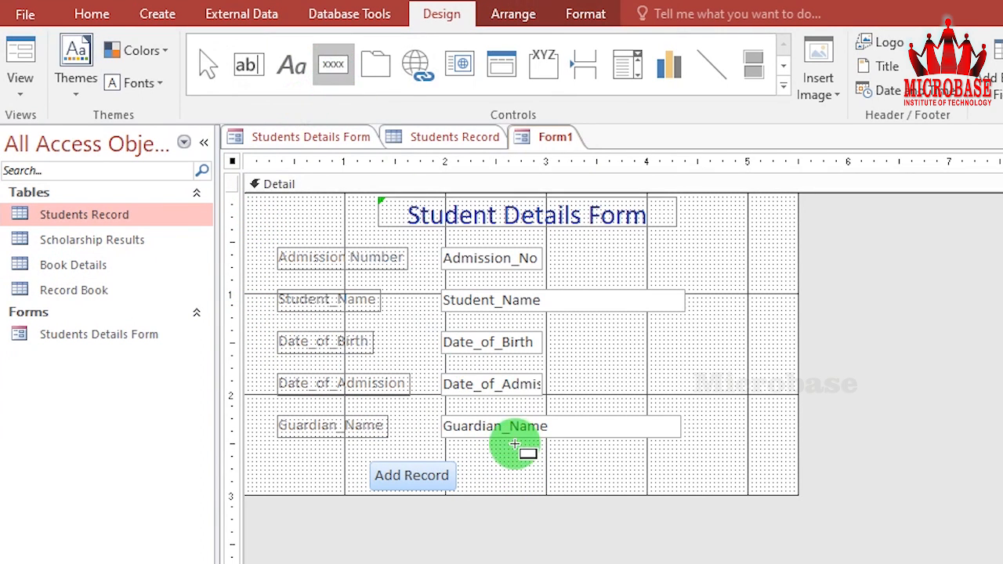
left_click(502, 462)
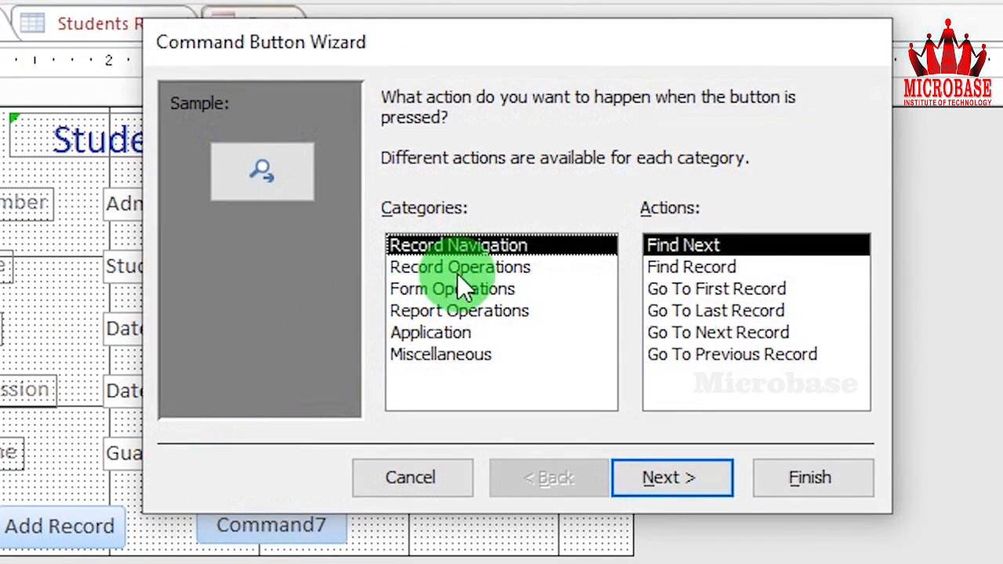
Assign the Delete Record action from the Record Operations category to the second button.
left_click(457, 271)
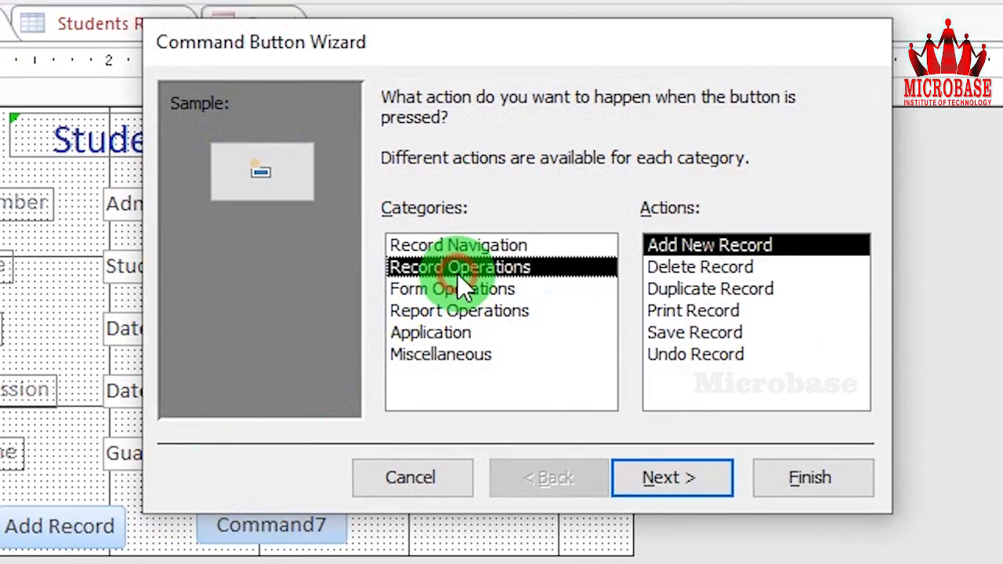
left_click(693, 269)
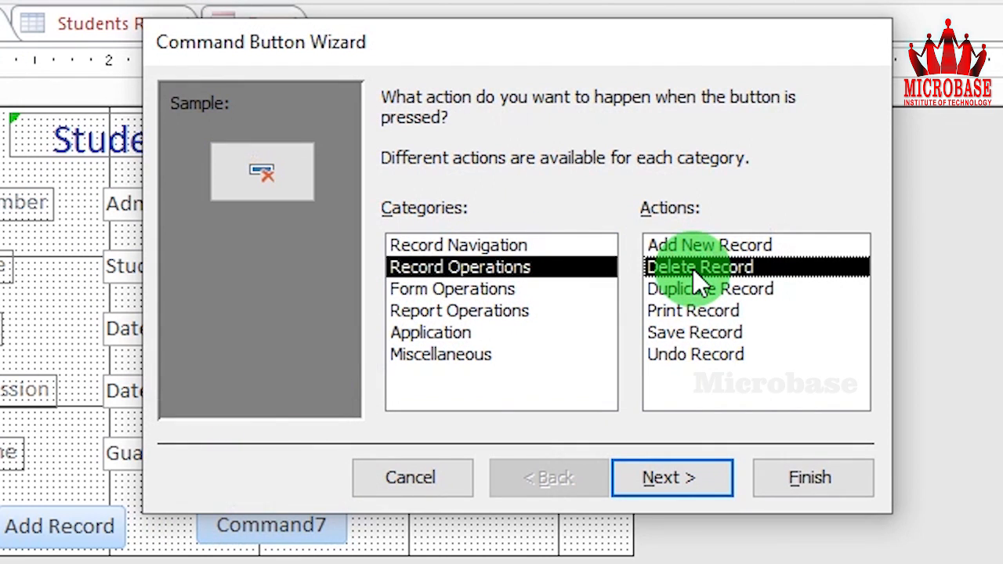
left_click(692, 289)
left_click(690, 312)
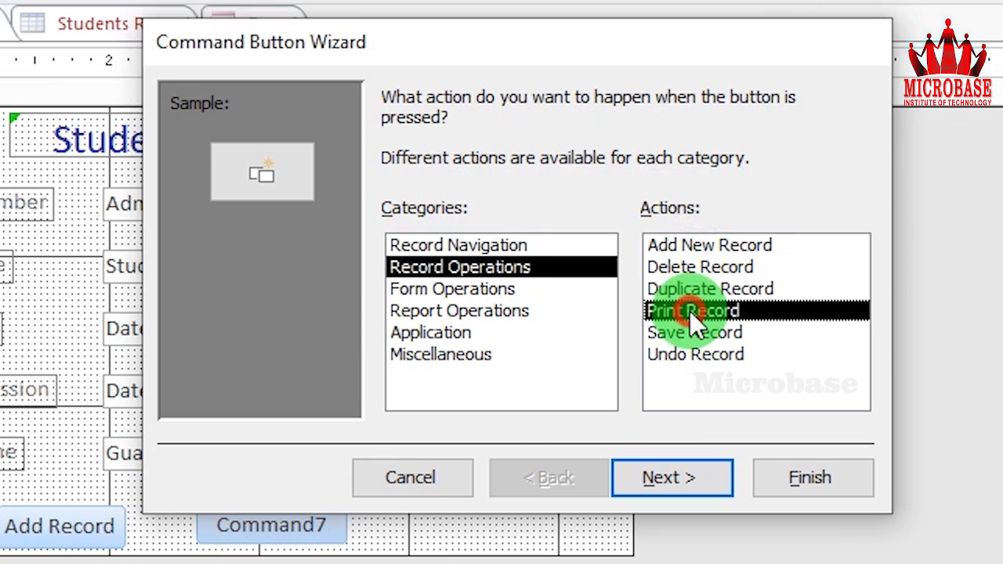
left_click(691, 340)
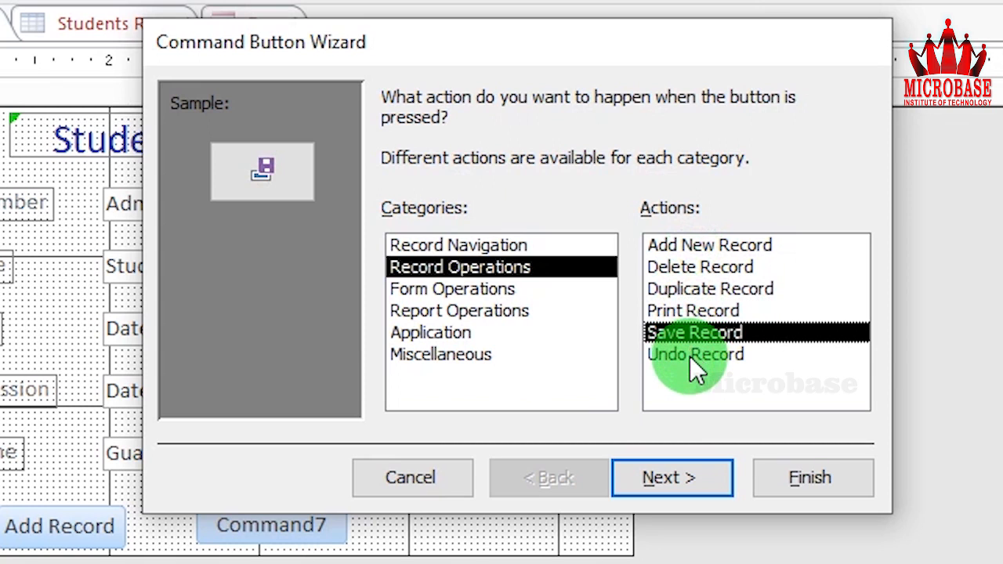
left_click(690, 354)
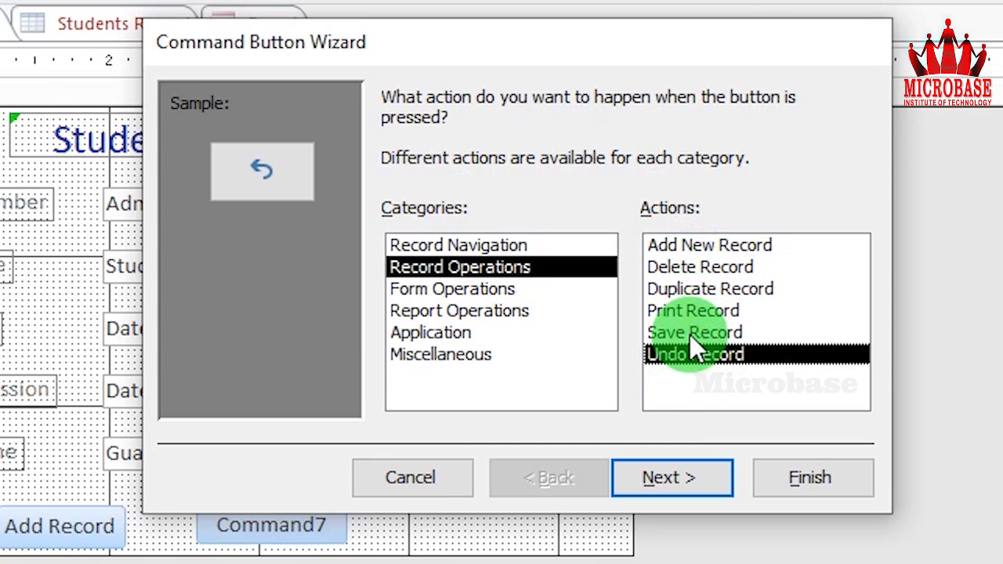
left_click(691, 269)
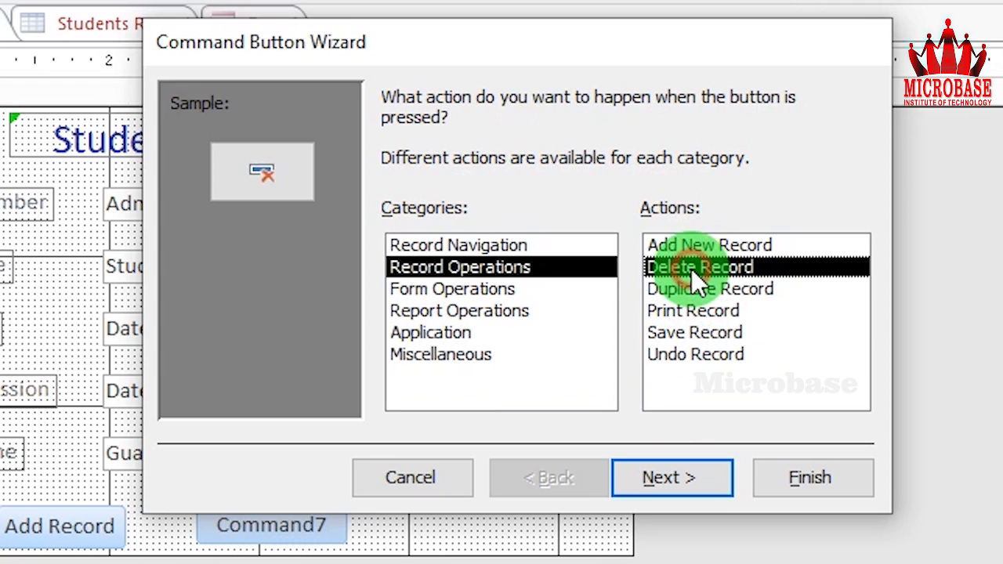
left_click(660, 478)
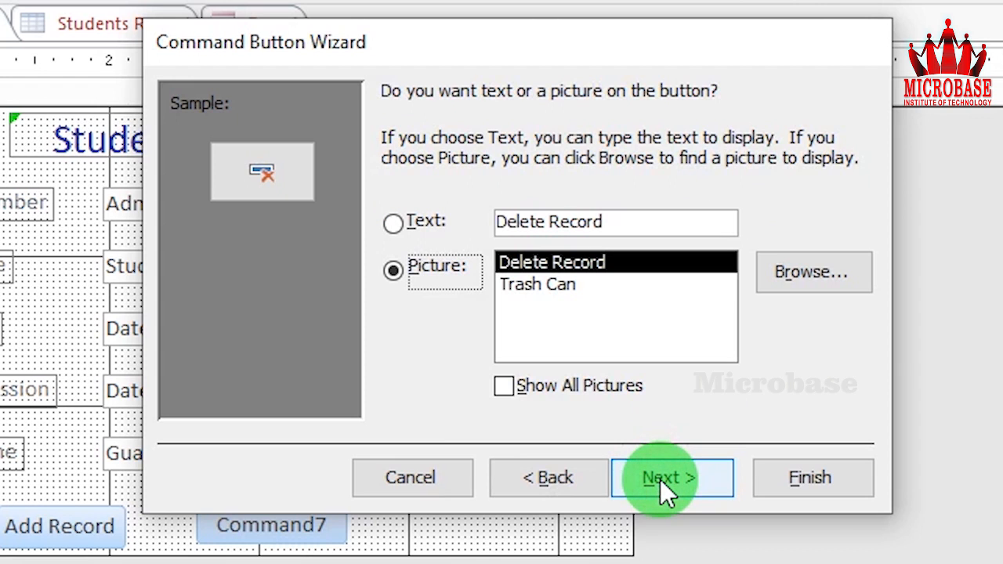
Show the text Delete Record on the second button and name it cmdDelete.
left_click(430, 275)
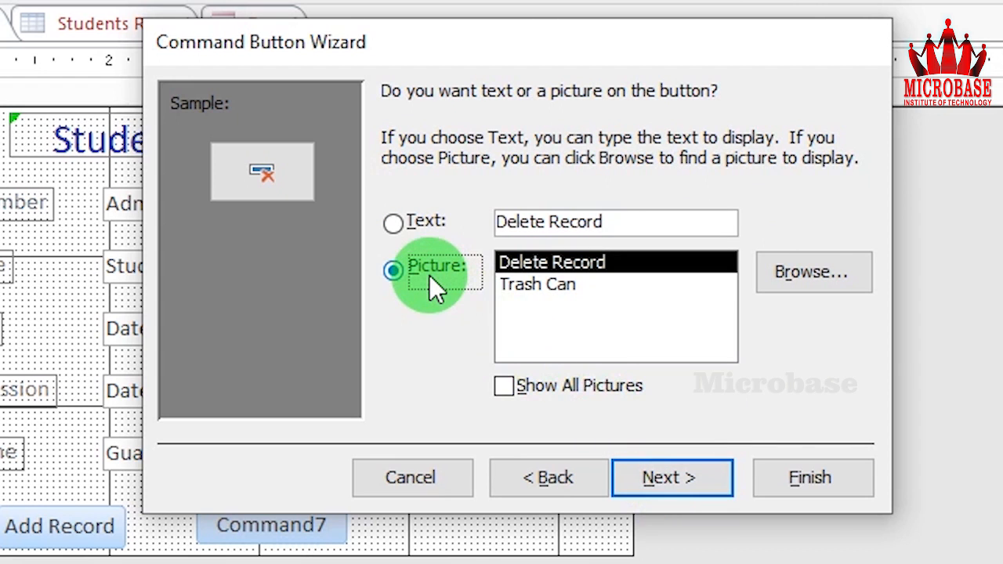
left_click(436, 230)
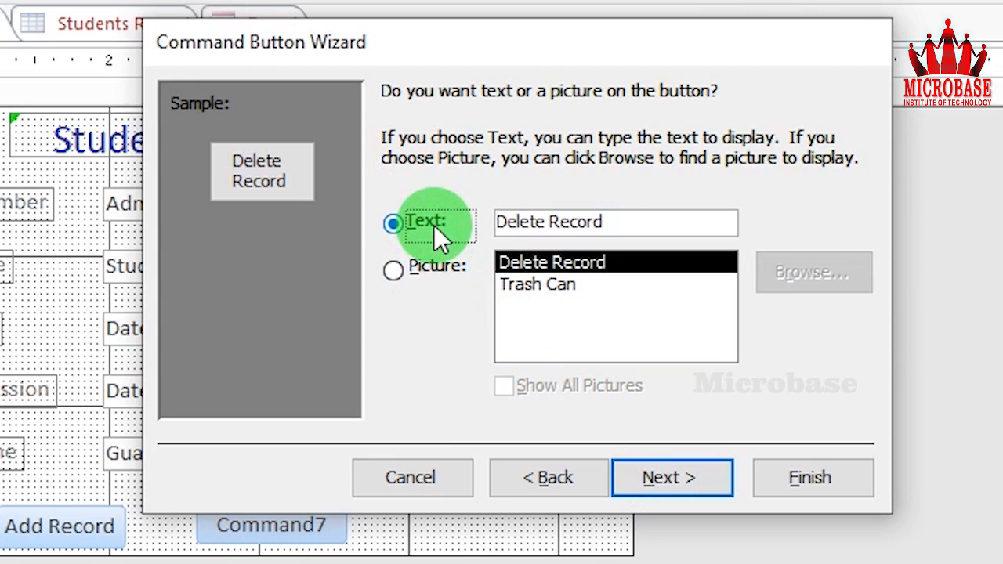
left_click(667, 477)
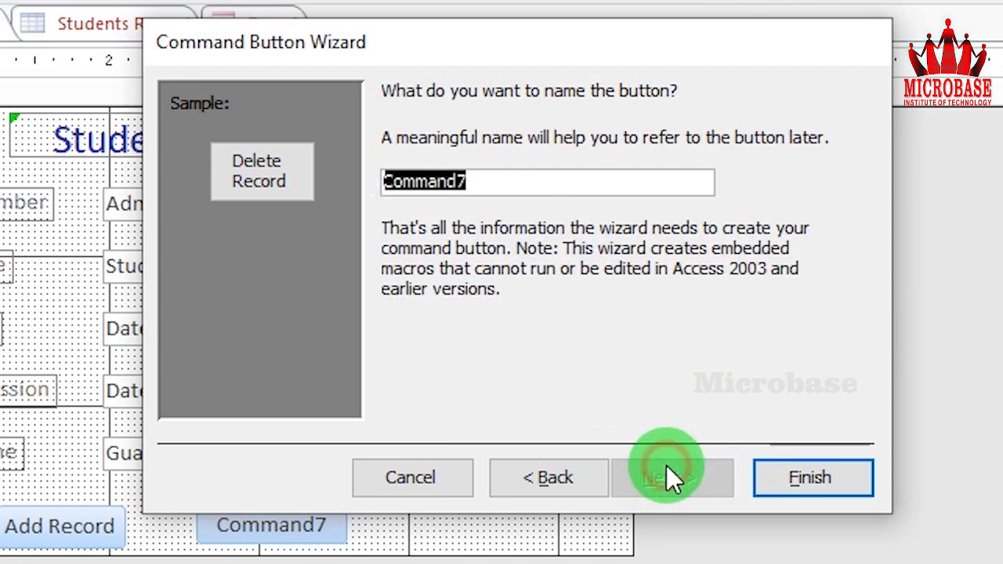
type("cmdDelete")
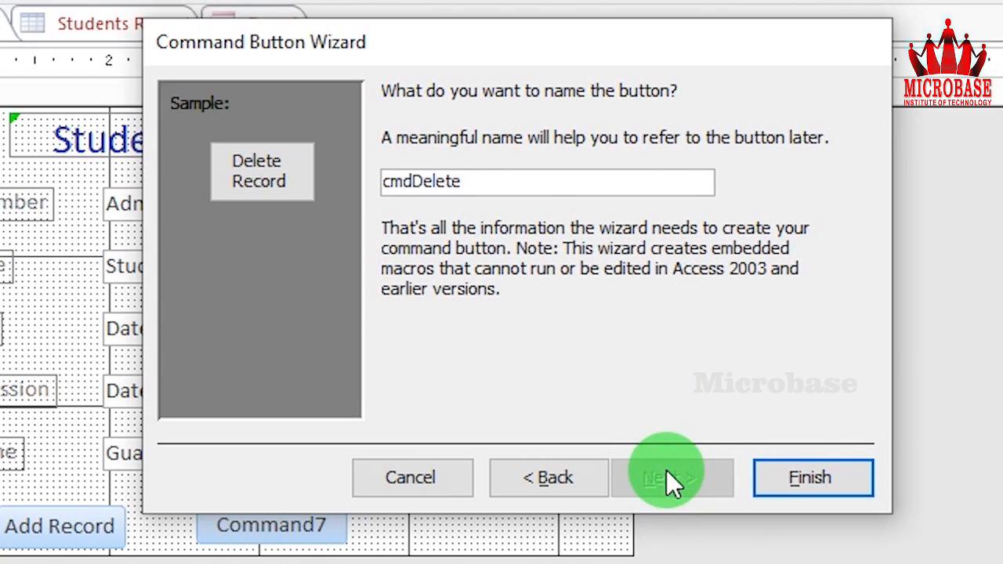
left_click(810, 477)
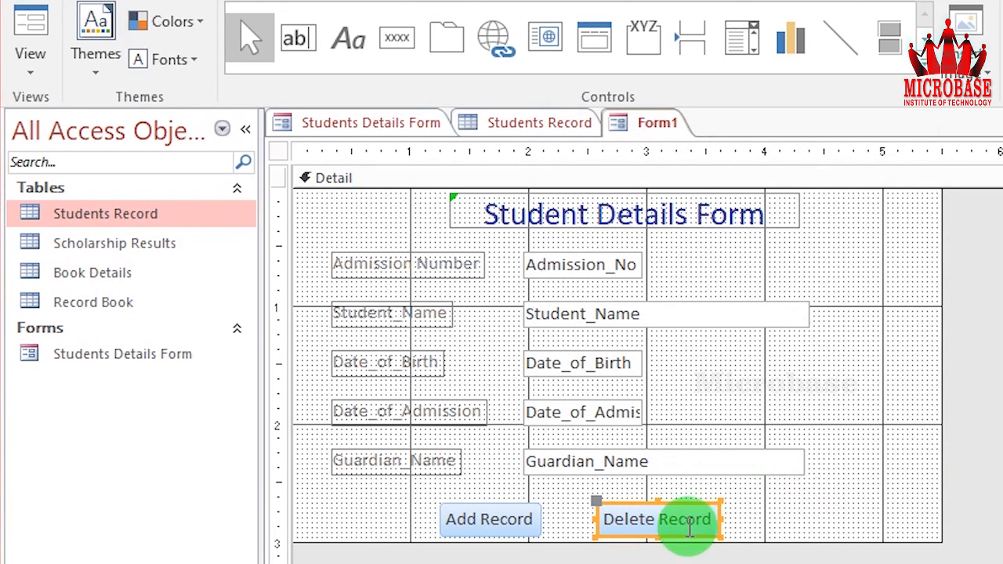
Move the Delete Record button farther from Add Record, to the right and slightly up, just below Guardian_Name.
left_click(631, 506)
left_click_drag(631, 505, 714, 496)
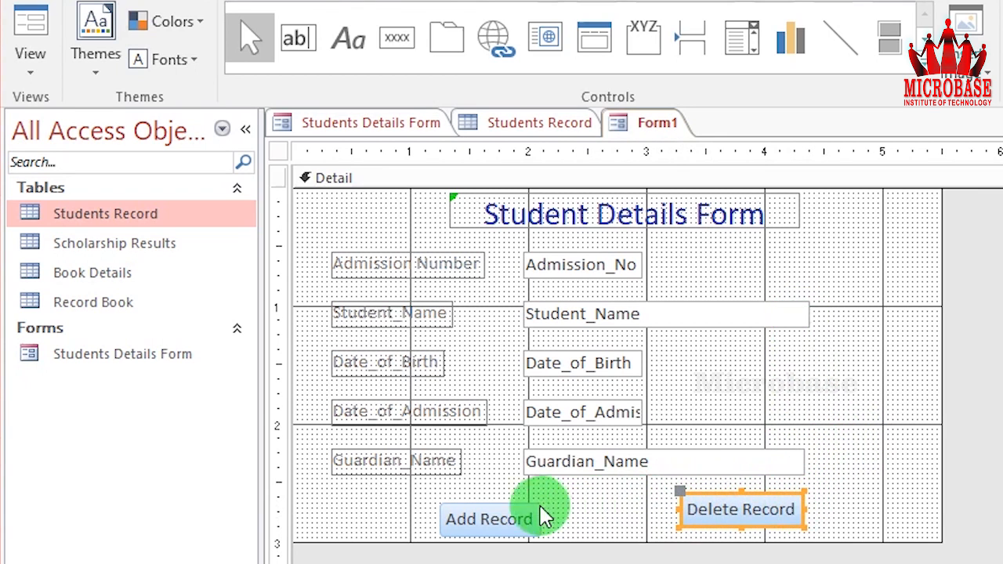
Move the Add Record button beside Delete Record, level with it just below the Guardian_Name field.
left_click(514, 522)
left_click_drag(511, 497, 632, 492)
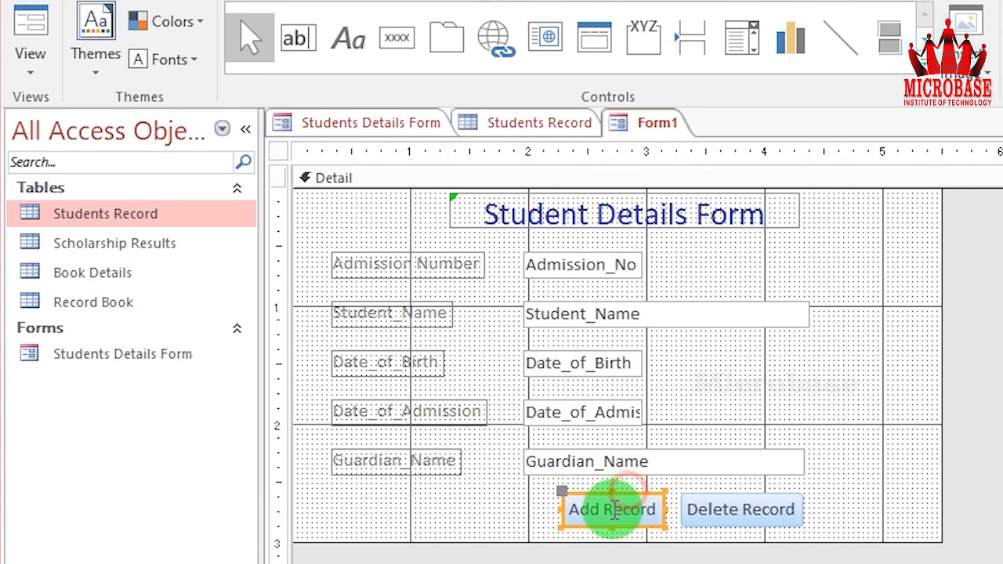
left_click(874, 506)
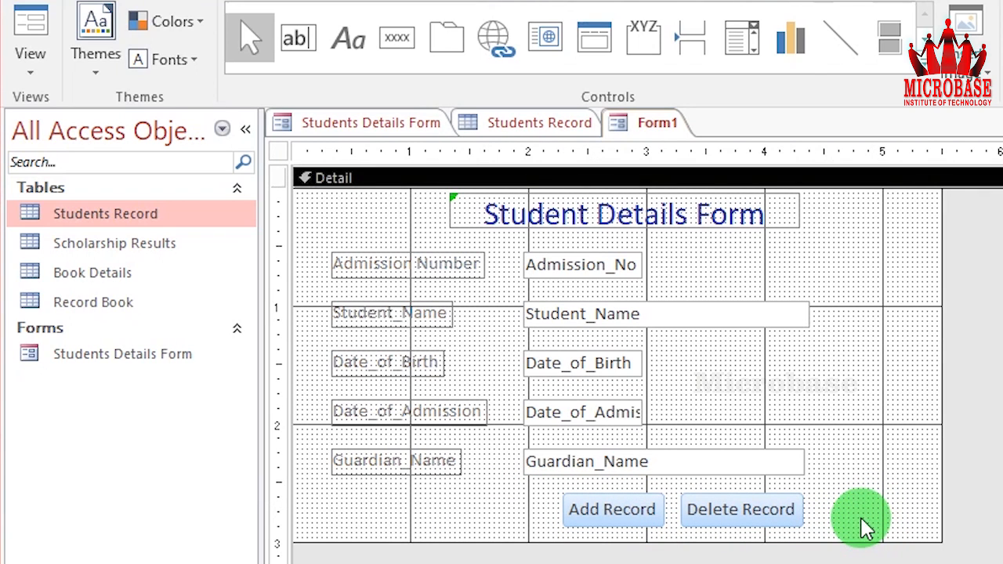
Switch the form to Form View and place the cursor in the Date_of_Birth field of the first record.
left_click(45, 58)
left_click(61, 118)
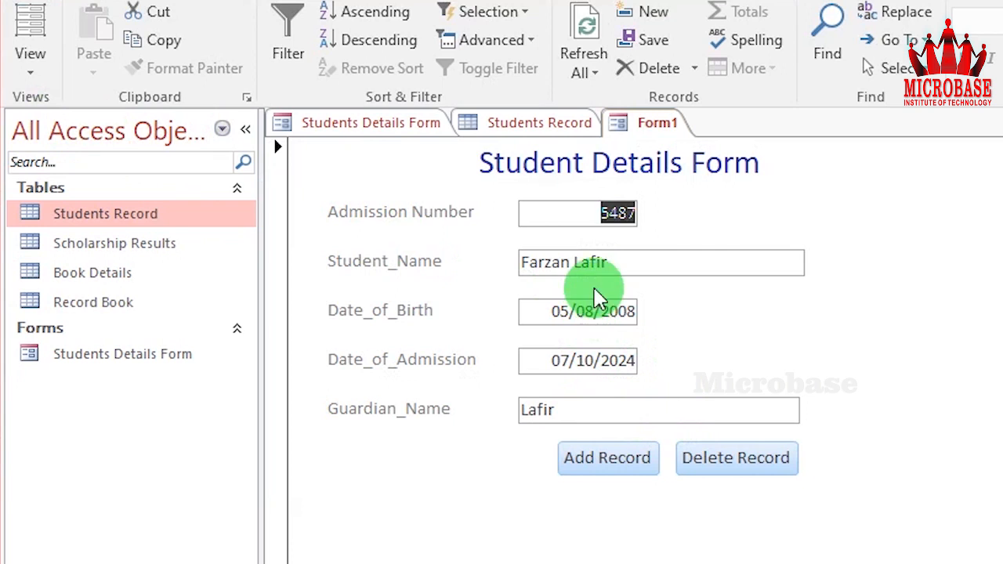
left_click(580, 312)
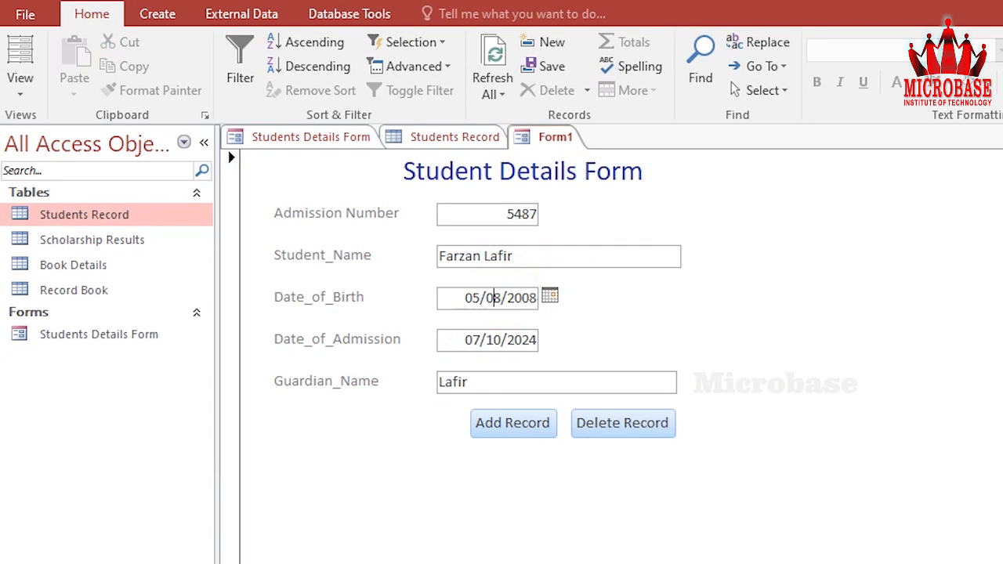
Go forward to the fifth student record and delete it with the form's Delete Record button, accepting the cascading deletion of related records.
key("Page_Down")
key("Page_Down")
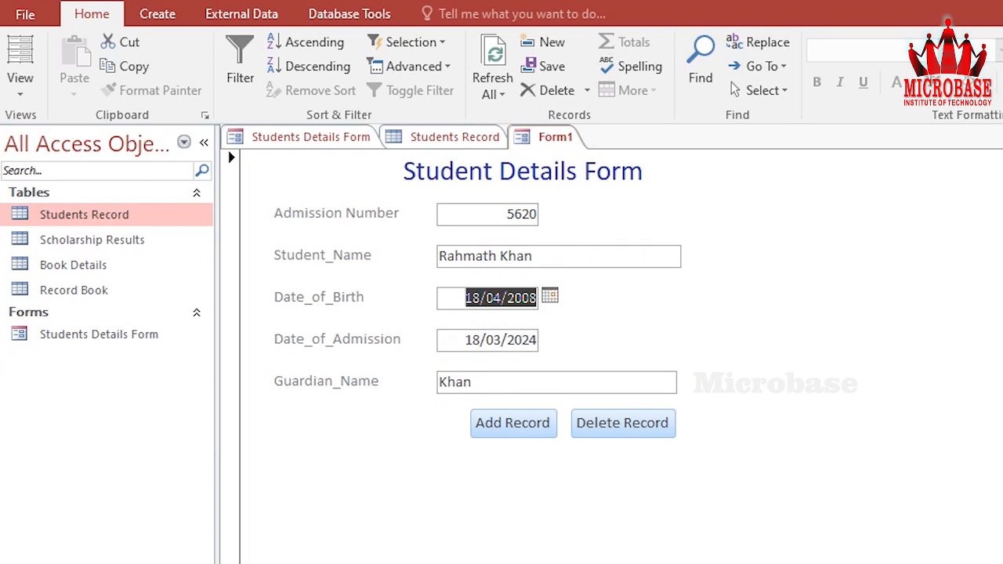
key("Page_Down")
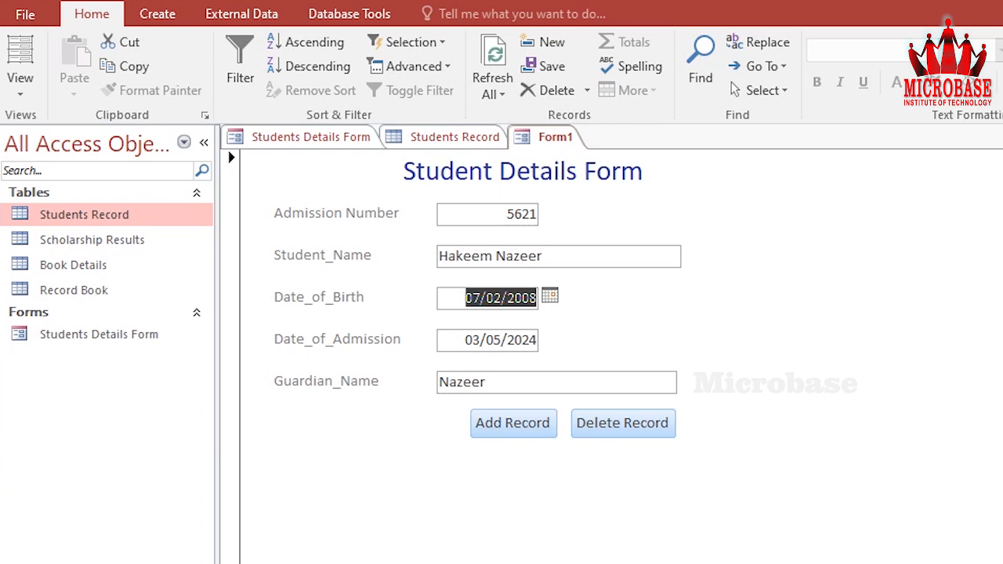
key("Page_Down")
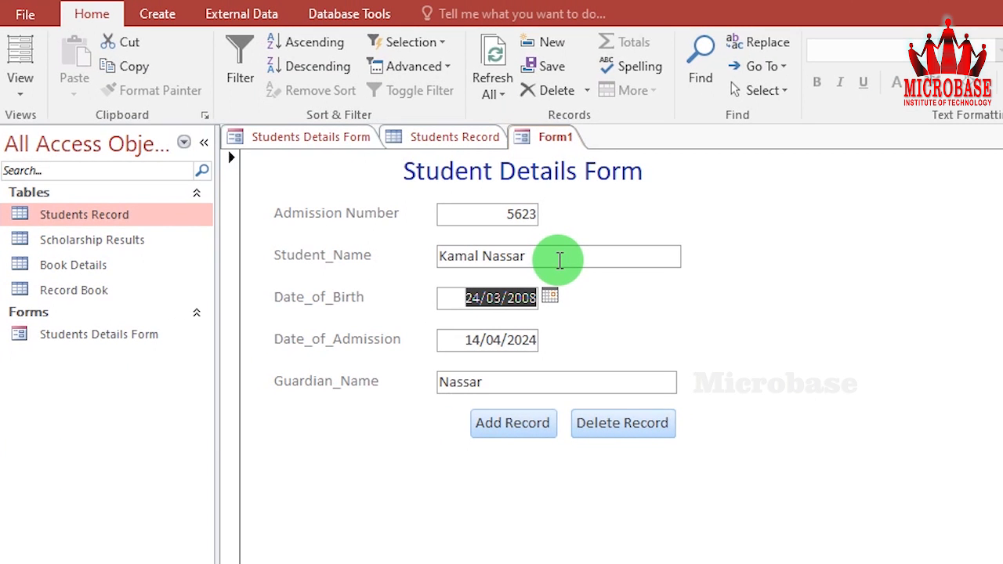
left_click(614, 432)
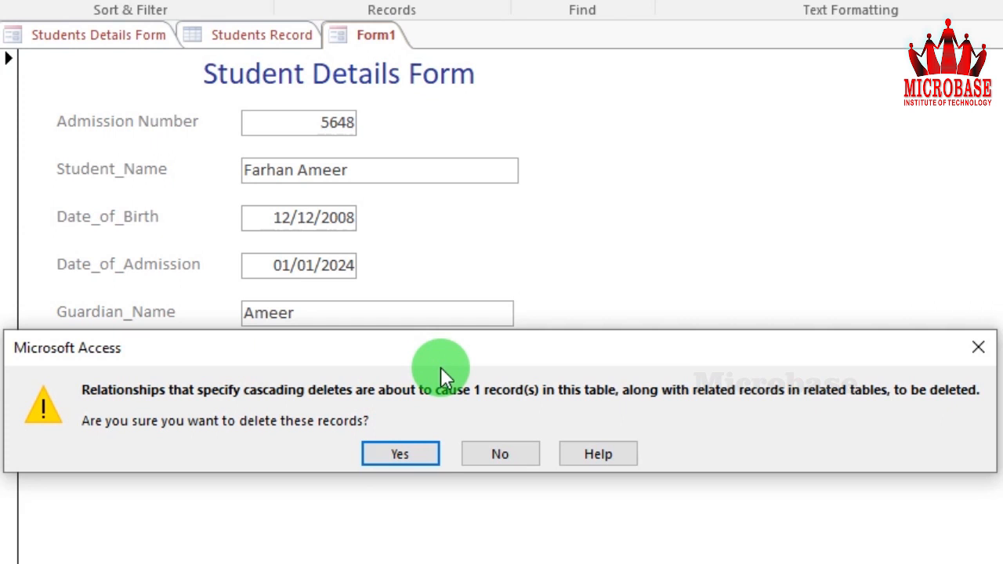
left_click(401, 454)
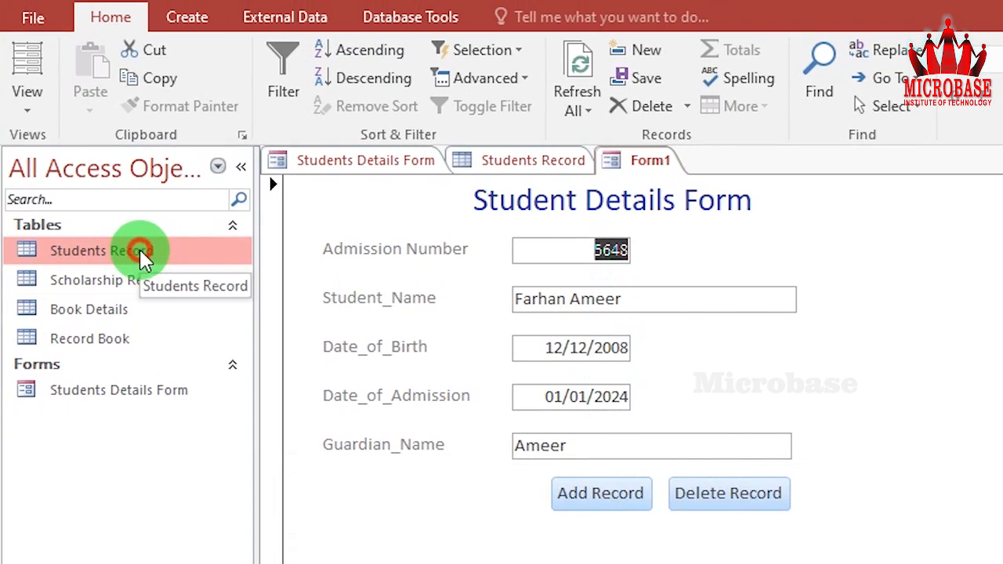
Open the Students Record table and inspect the deleted row's related book records, expanding and collapsing its subdatasheet.
double_click(141, 253)
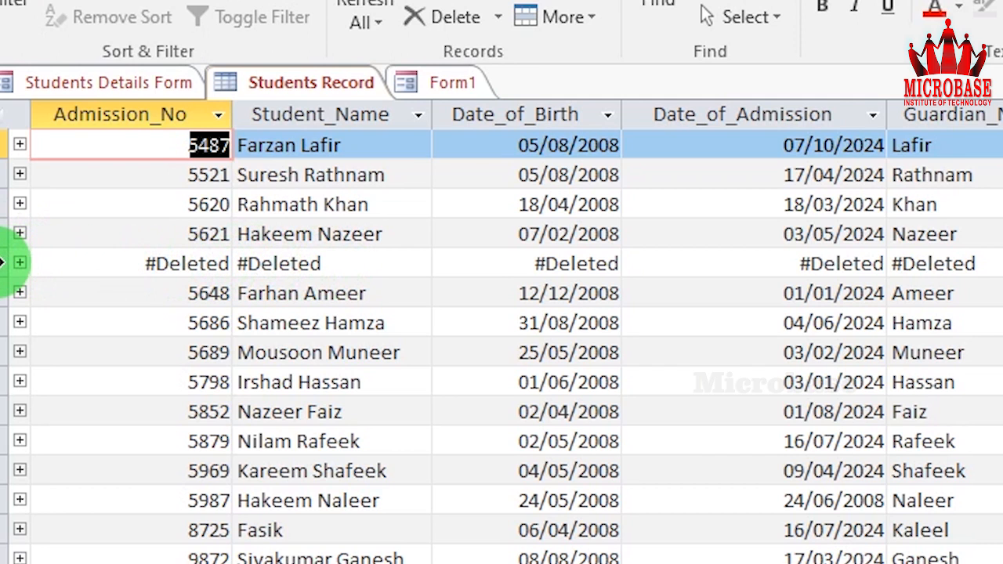
left_click(19, 265)
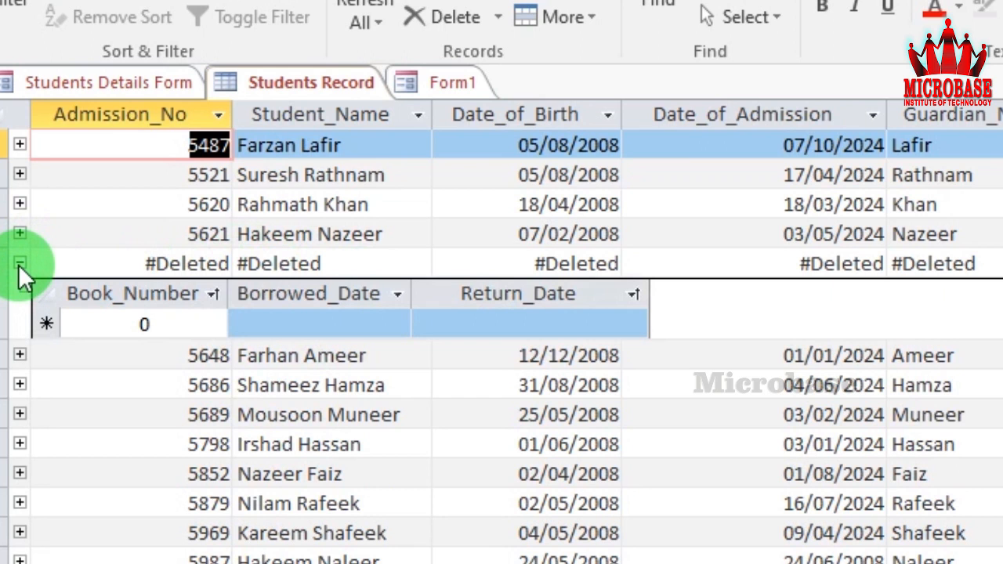
left_click(19, 263)
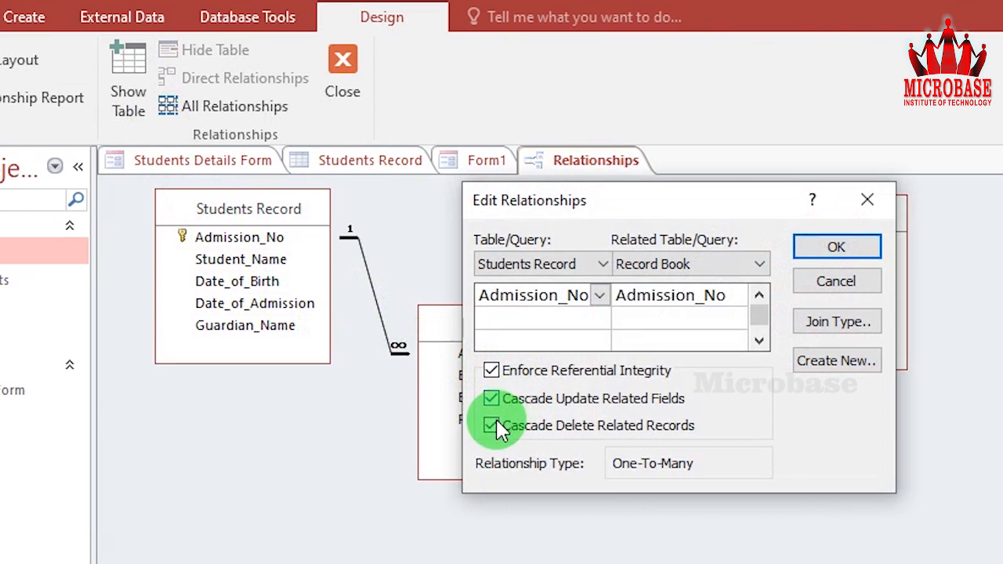
Accept the Students Record to Record Book relationship with Cascade Update Related Fields and Cascade Delete Related Records enabled.
left_click(491, 424)
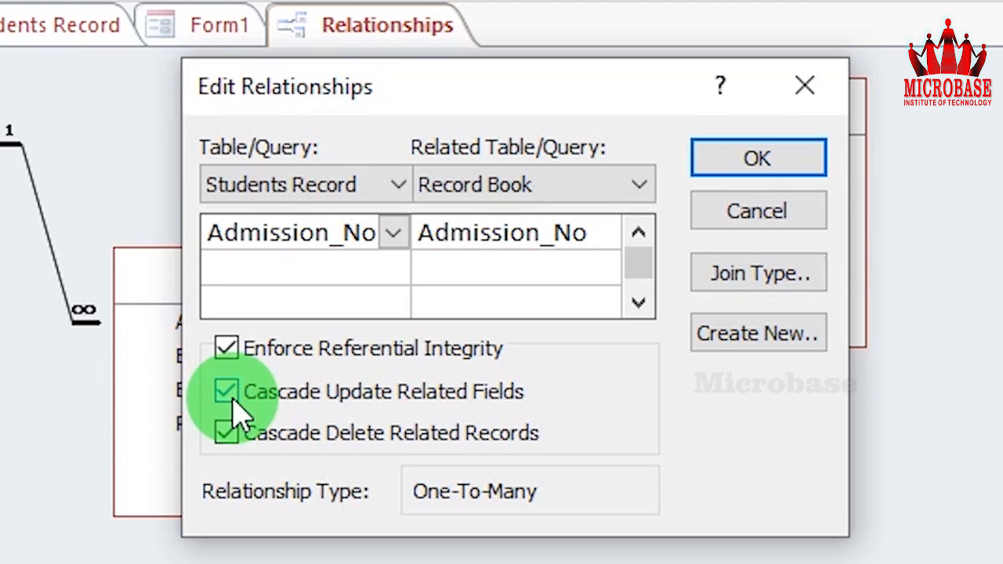
left_click(745, 161)
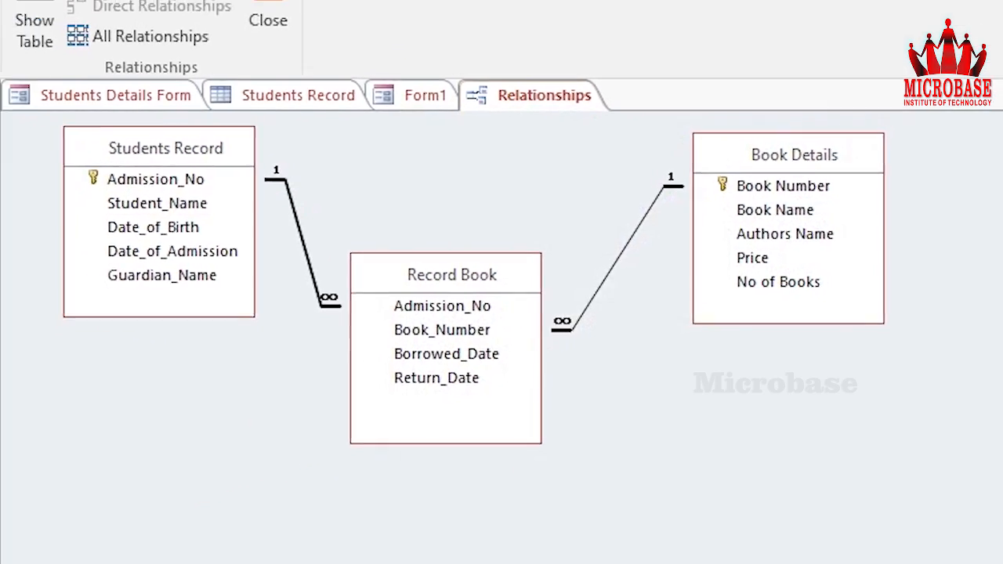
double_click(119, 323)
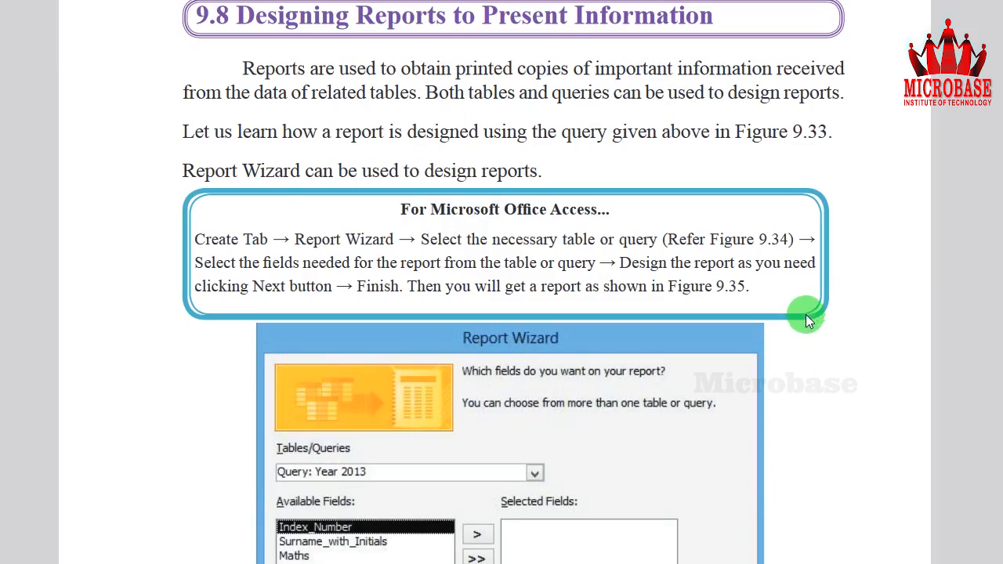
scroll(805, 314, "down", 5)
scroll(812, 356, "down", 5)
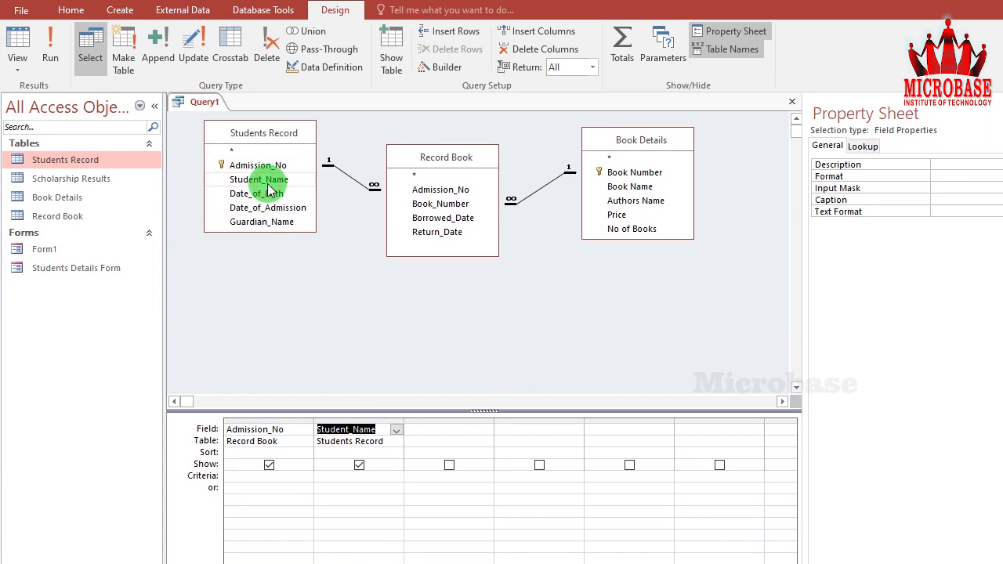
Add Book_Number, Book Name, Borrowed_Date and Return_Date to the query from the Record Book and Book Details tables, and run it.
double_click(430, 207)
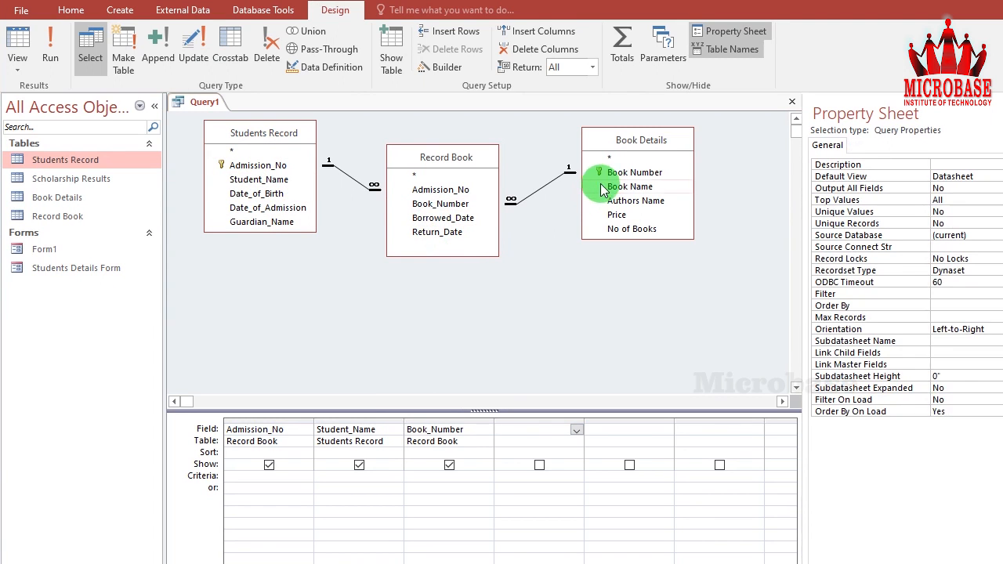
double_click(629, 188)
double_click(443, 217)
double_click(438, 232)
left_click(50, 49)
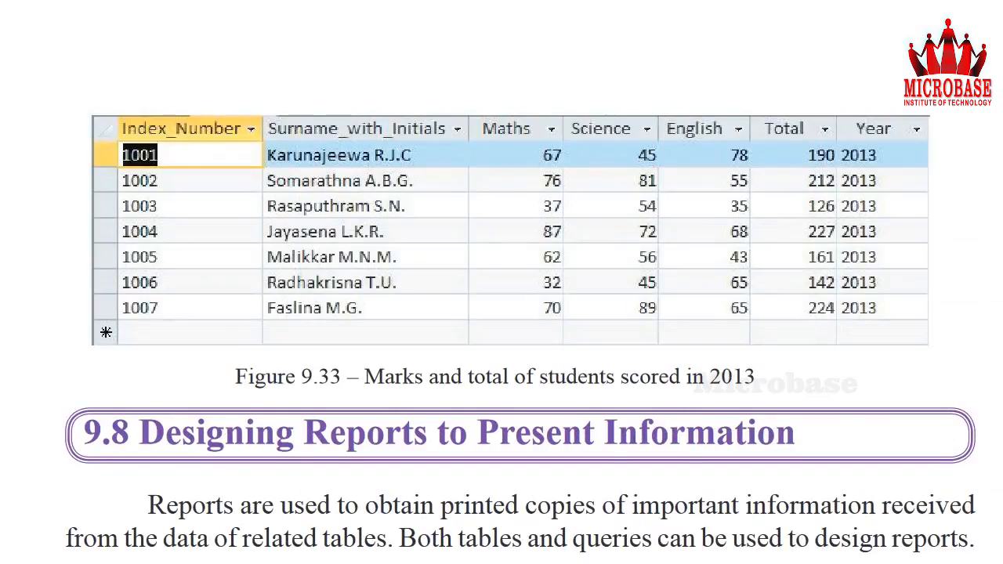